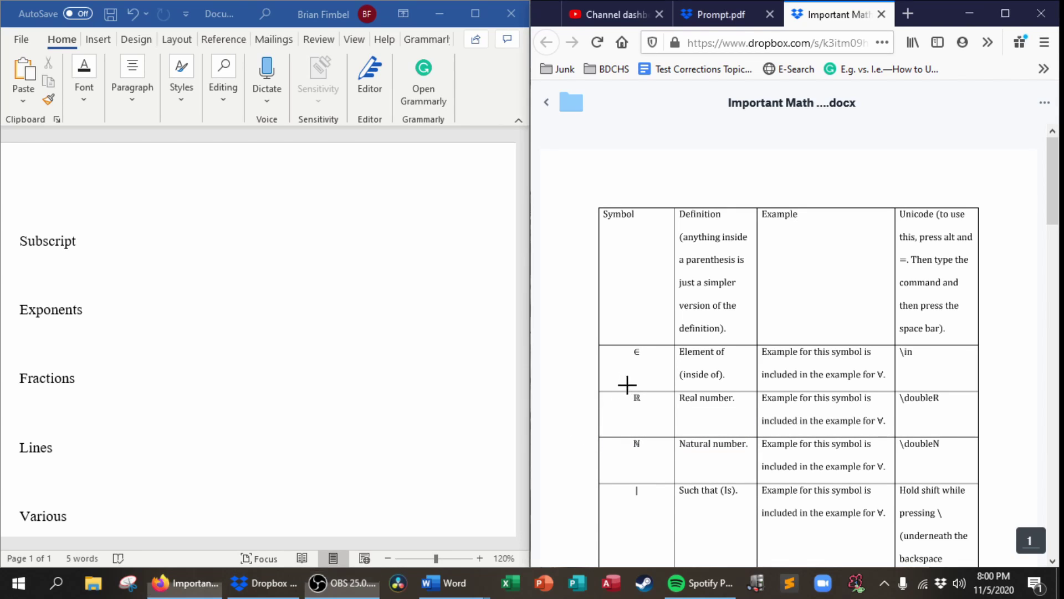
- Mark the real number row and the natural number to there exists rows in the math symbols table, clearing each mark
drag(623, 385, 970, 435)
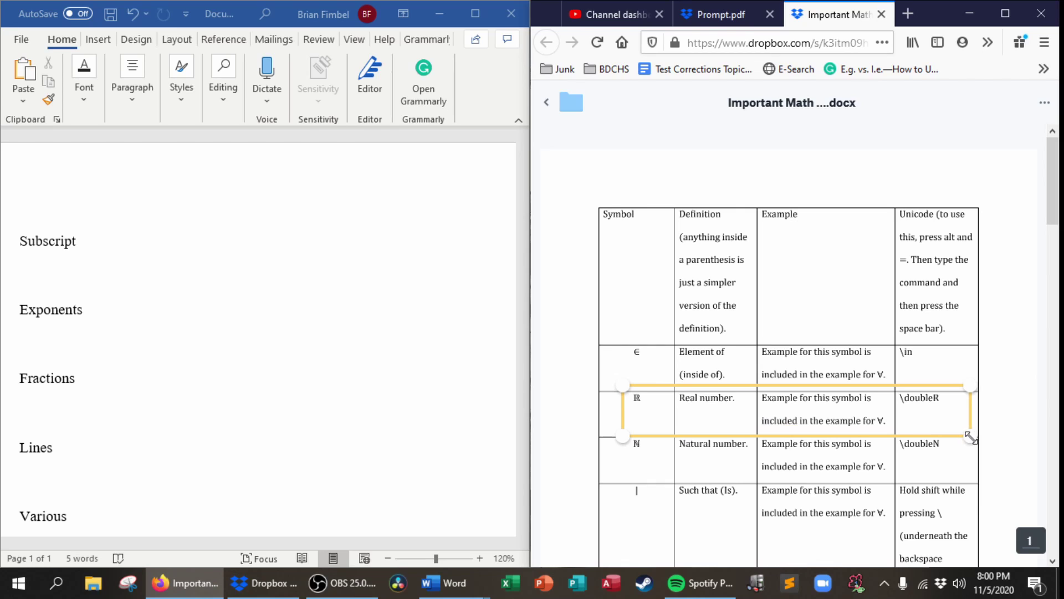
scroll(562, 380, down, 2)
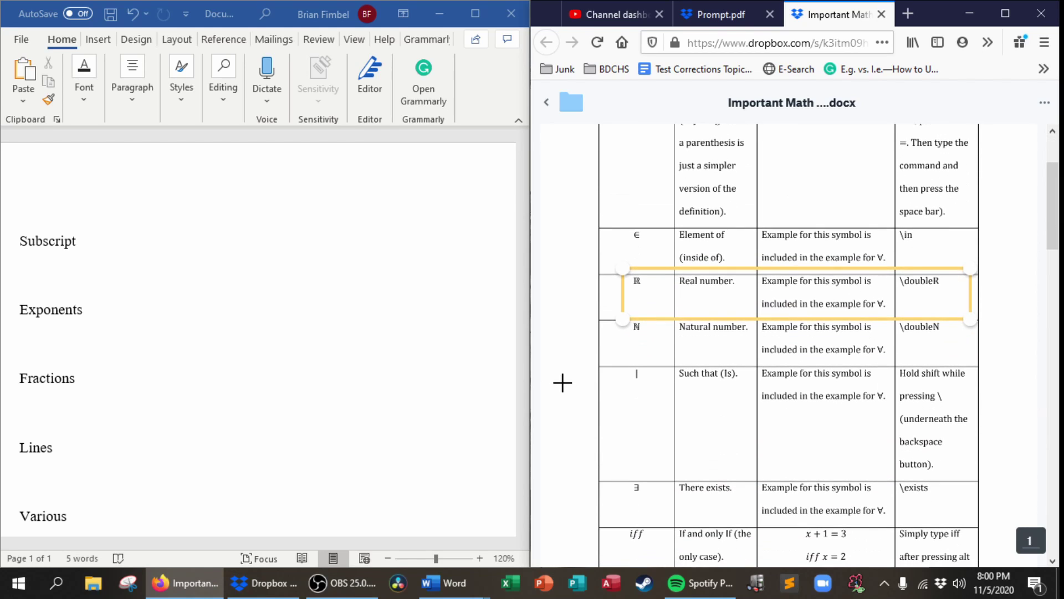
click(563, 382)
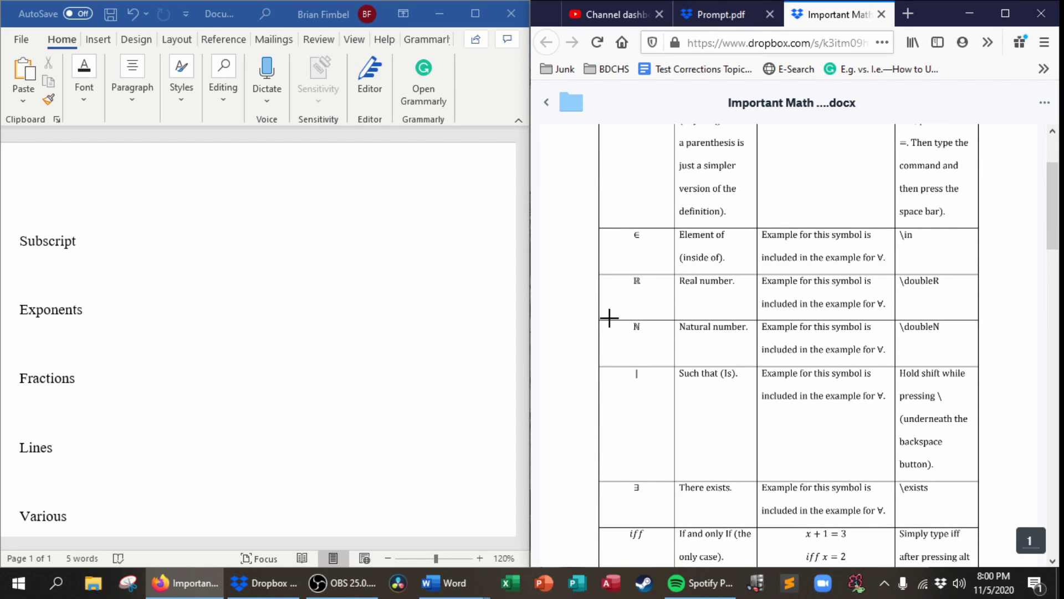
drag(612, 320, 963, 516)
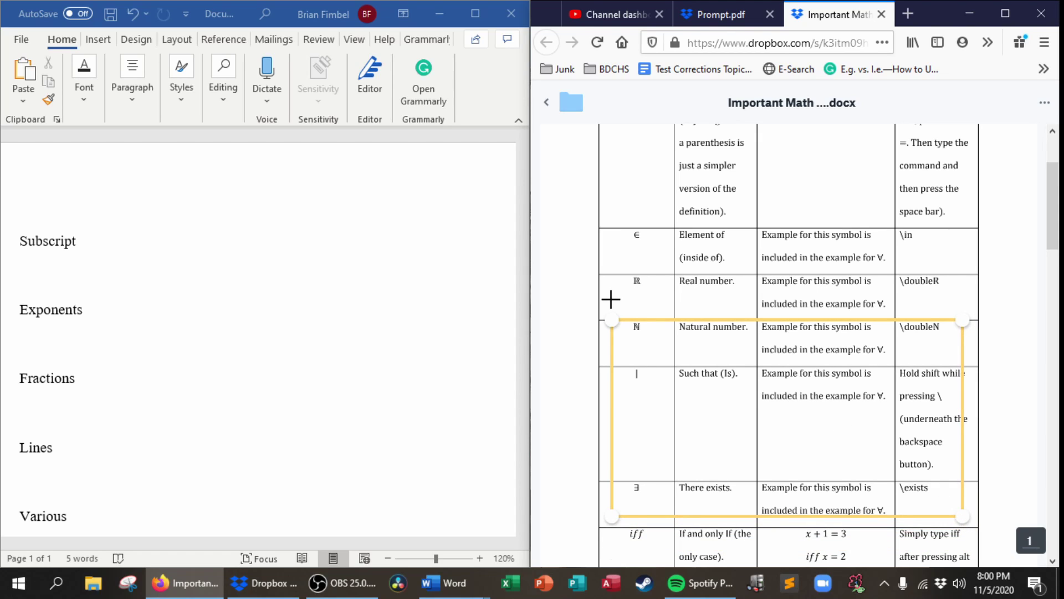
click(582, 279)
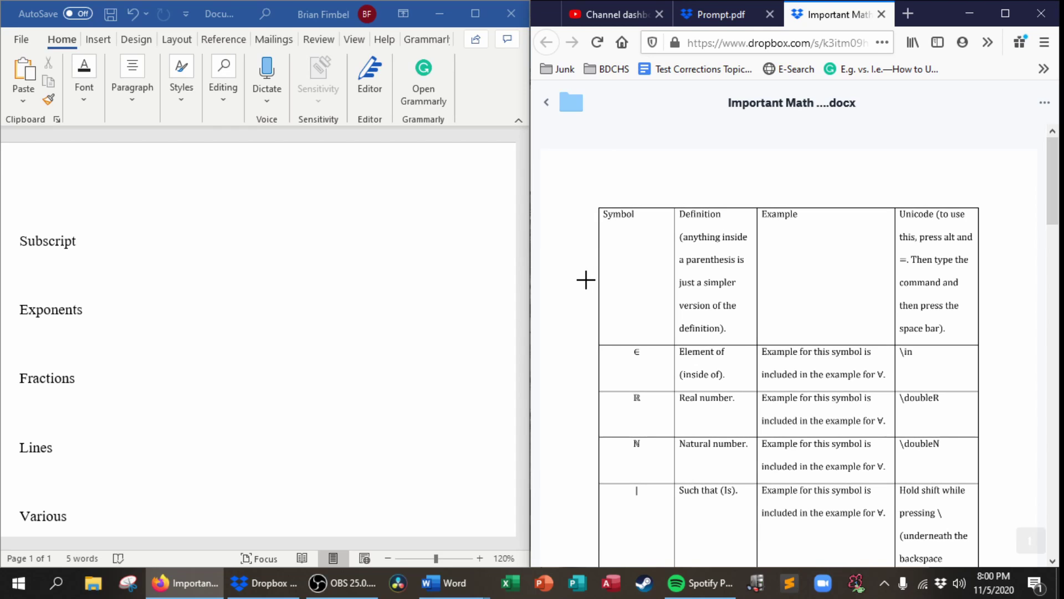
- Review the rest of the math symbols table down to the QED entry, marking that row, and return to the earlier rows
scroll(575, 281, down, 10)
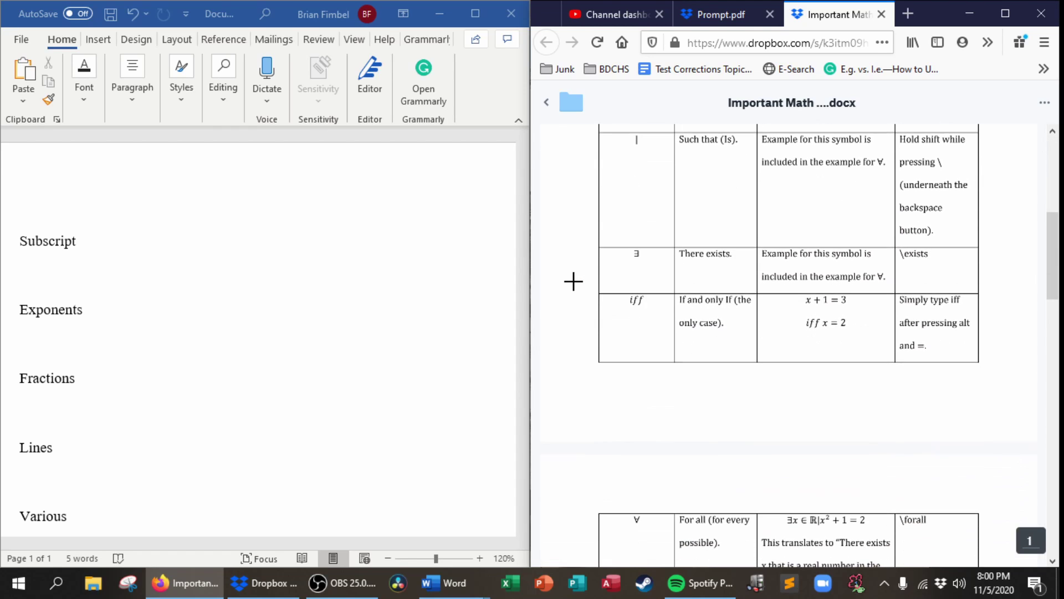
scroll(574, 282, down, 5)
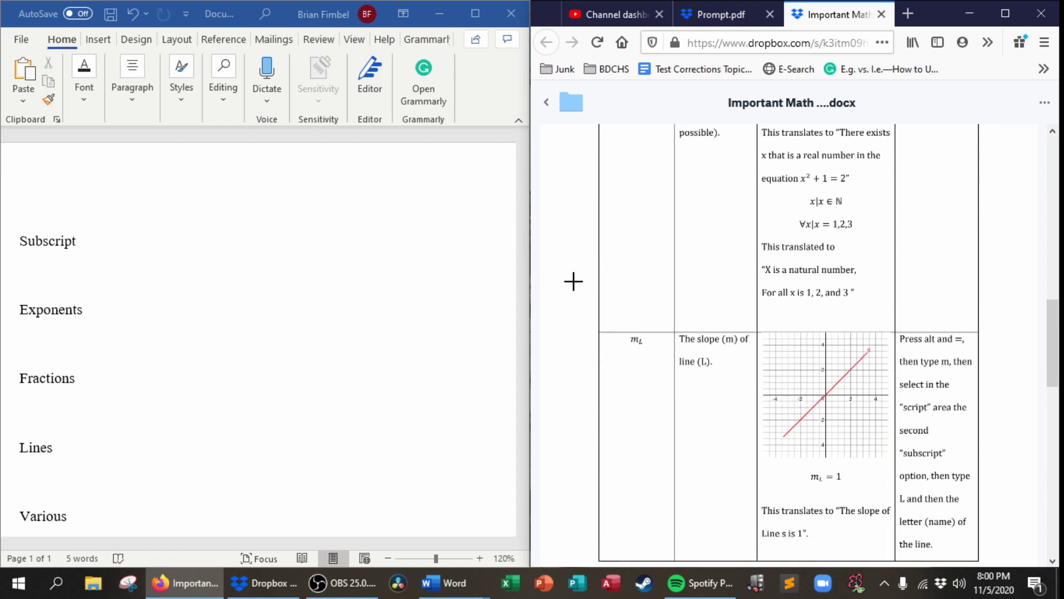
scroll(574, 281, down, 6)
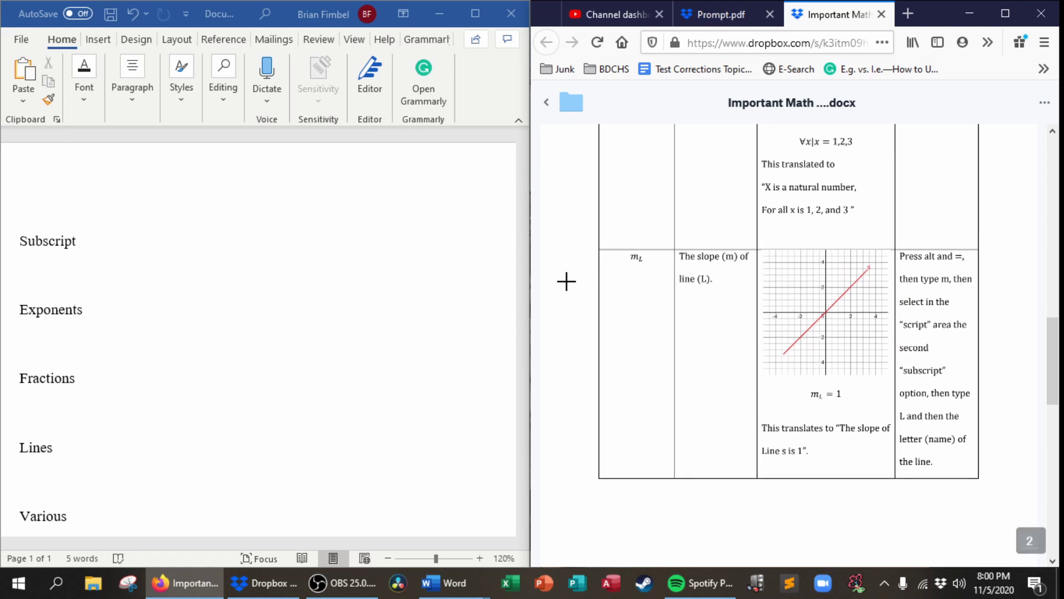
scroll(569, 284, down, 3)
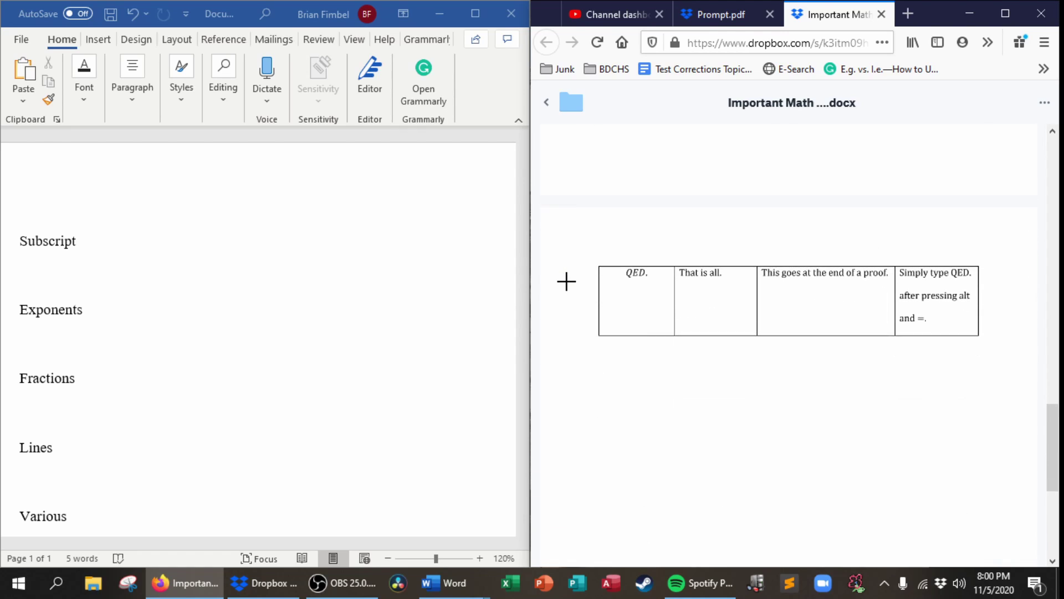
drag(604, 218, 996, 317)
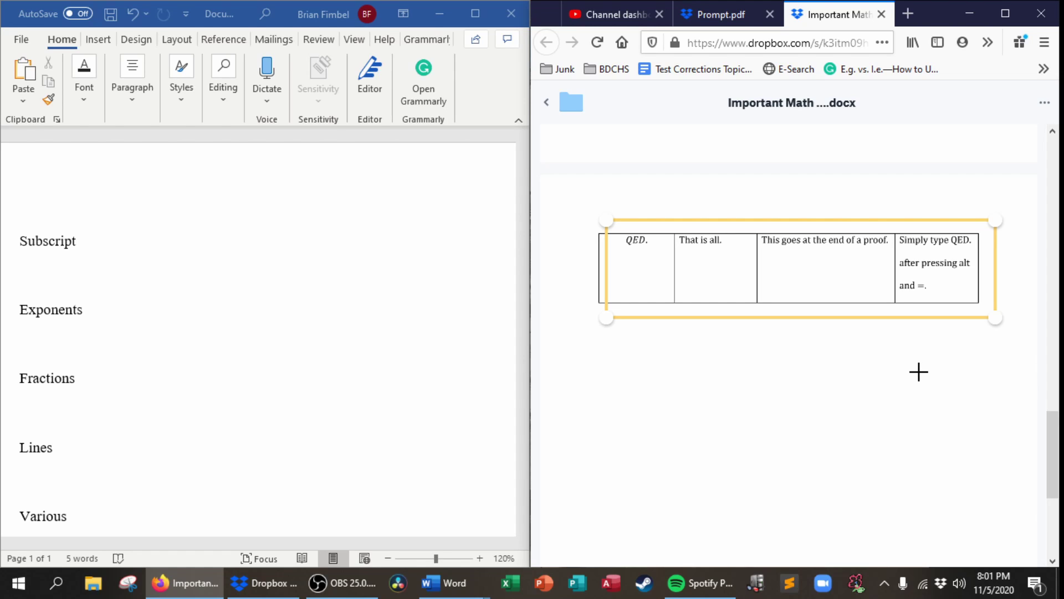
scroll(830, 328, up, 10)
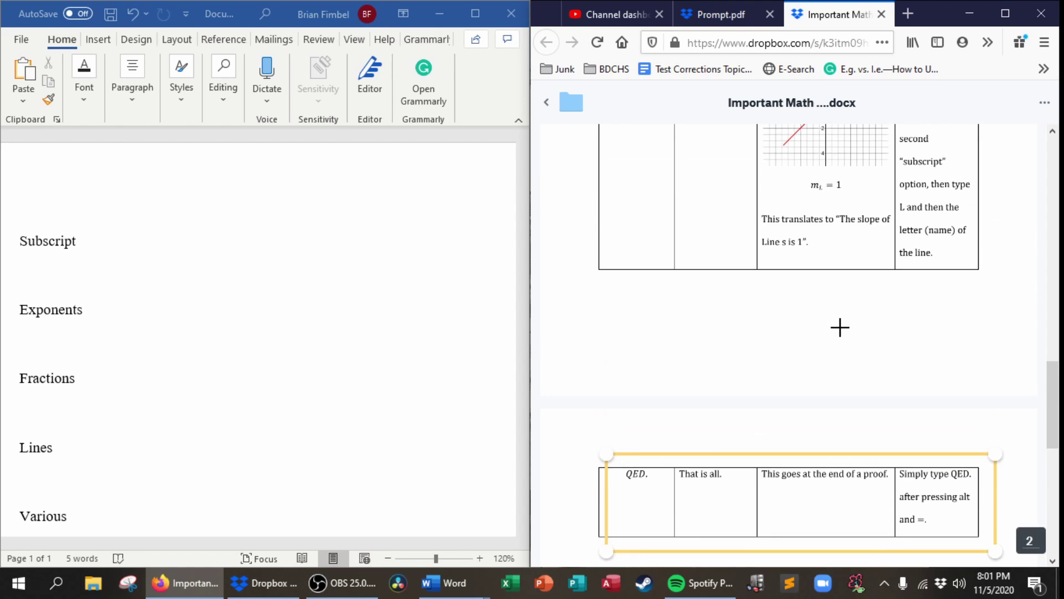
scroll(837, 327, up, 4)
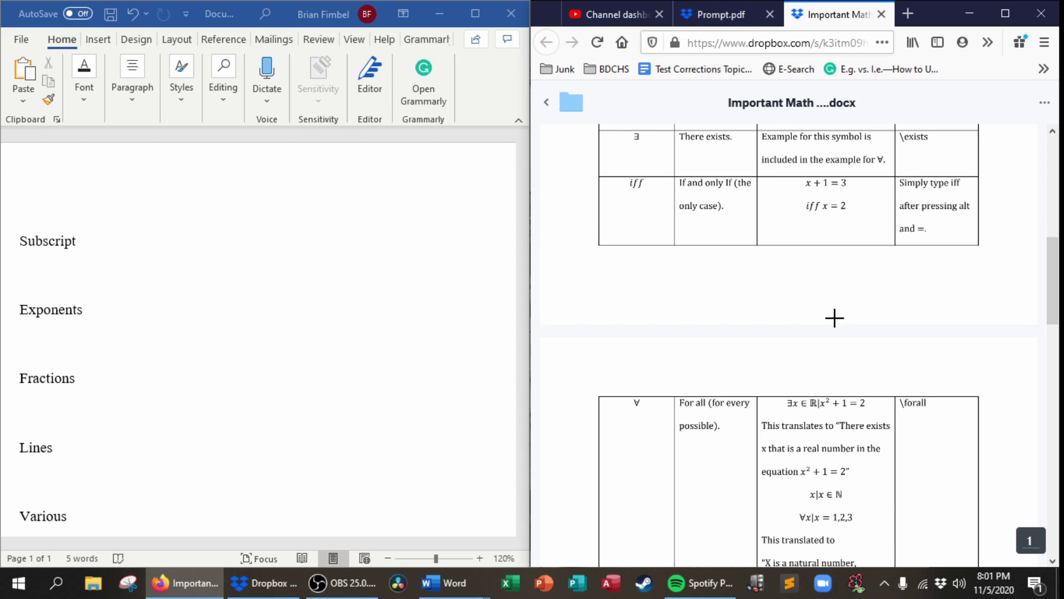
scroll(834, 318, up, 6)
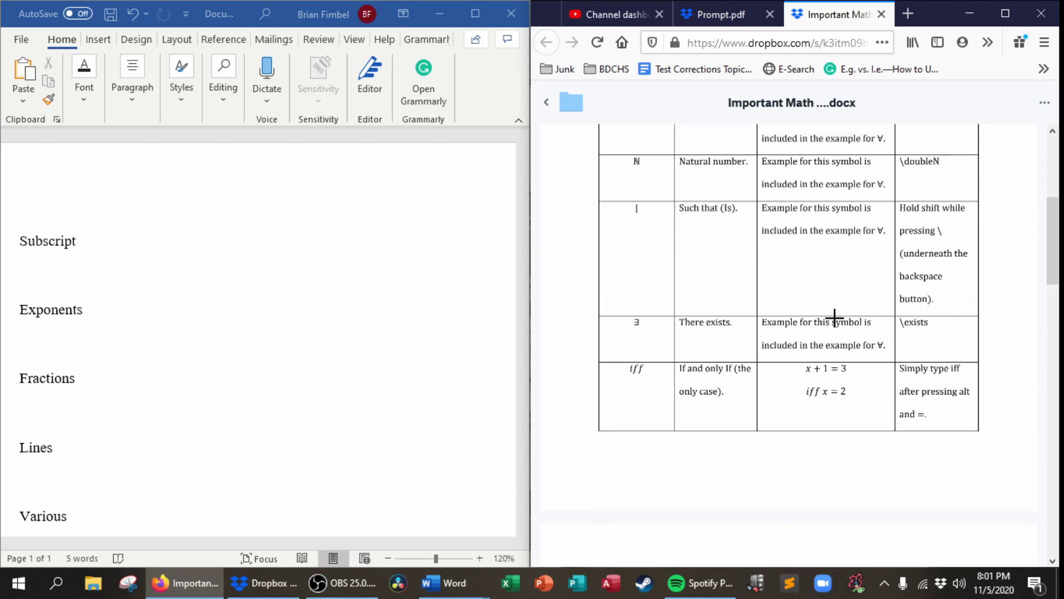
- Switch to the Word document, maximize it, and add two blank lines above the Subscript heading
click(475, 13)
scroll(400, 241, down, 4)
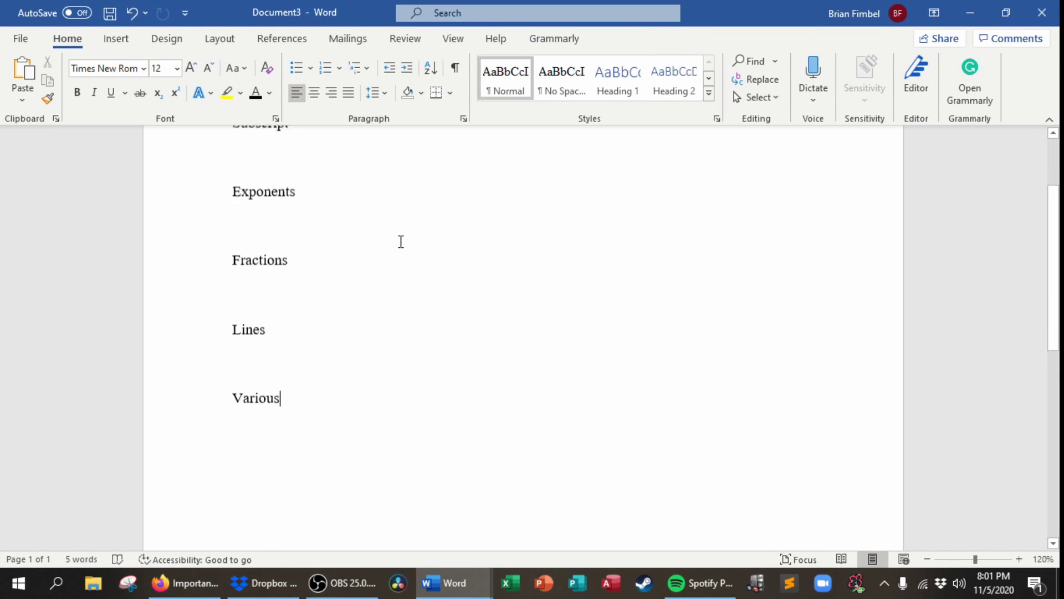
scroll(399, 241, up, 4)
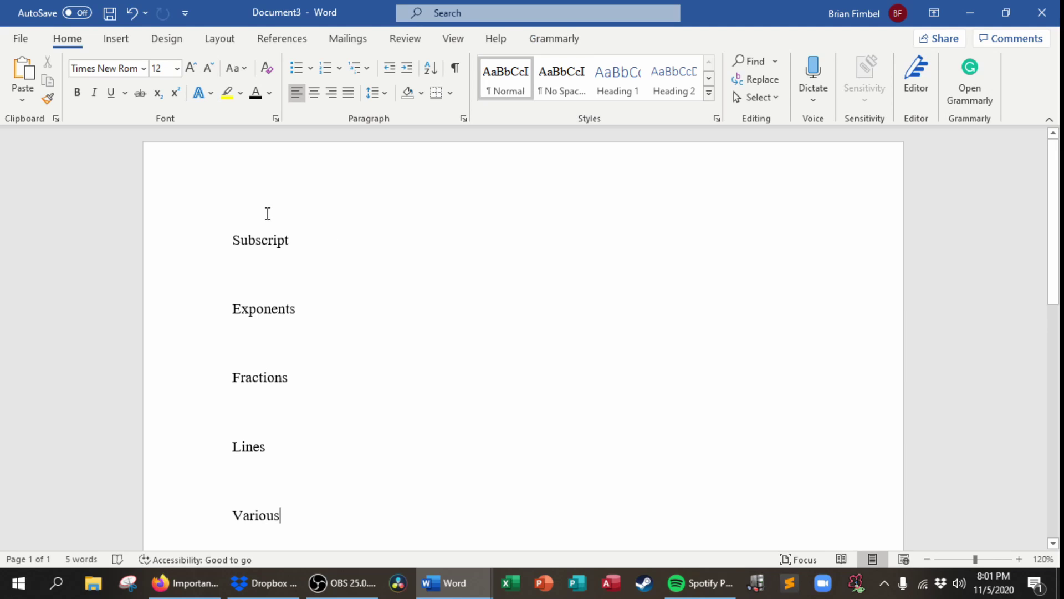
click(262, 267)
click(232, 239)
key(Return)
key(Return)
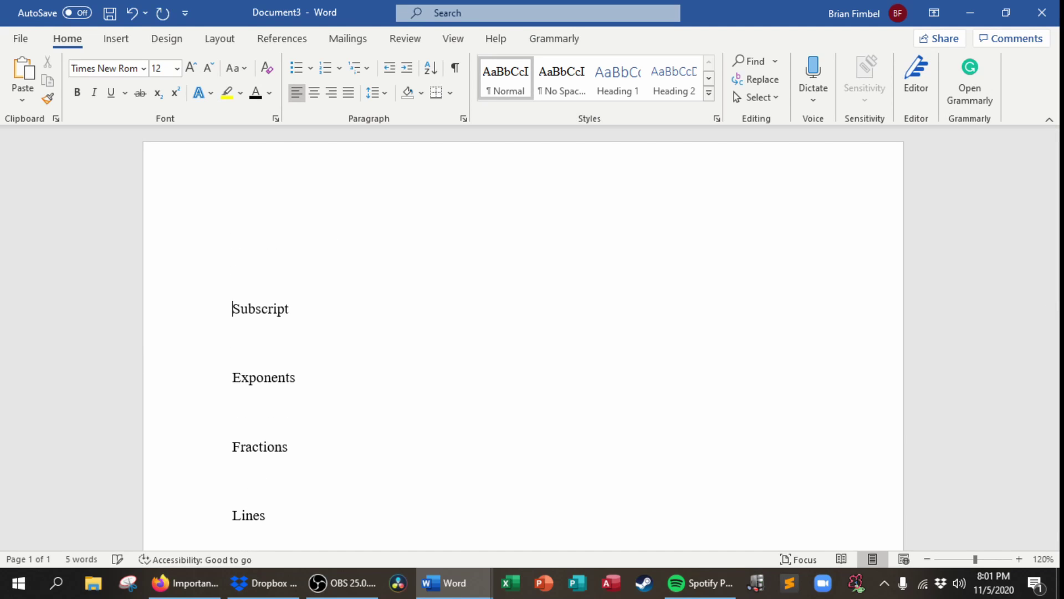
key(Up)
key(Up)
- Insert an empty equation above the Subscript heading and switch the equation symbol set to Geometry
key(alt)
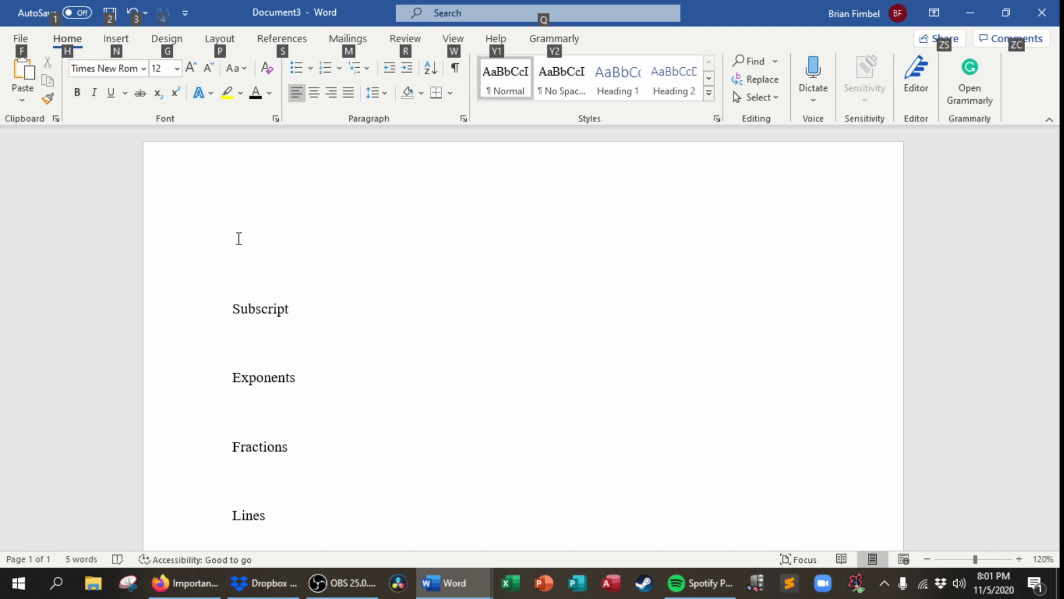
key(alt+equal)
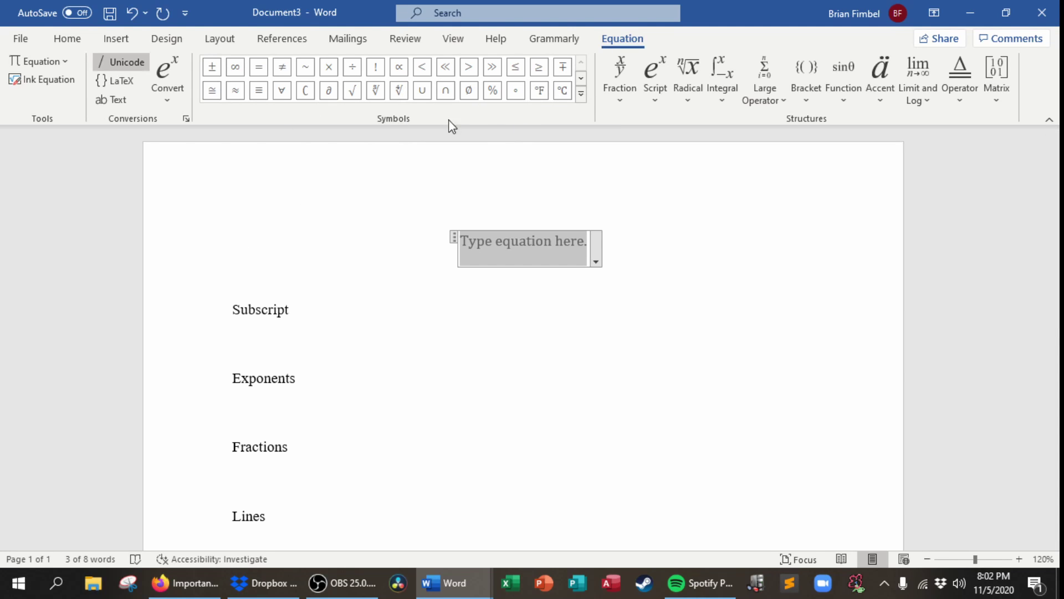
click(581, 95)
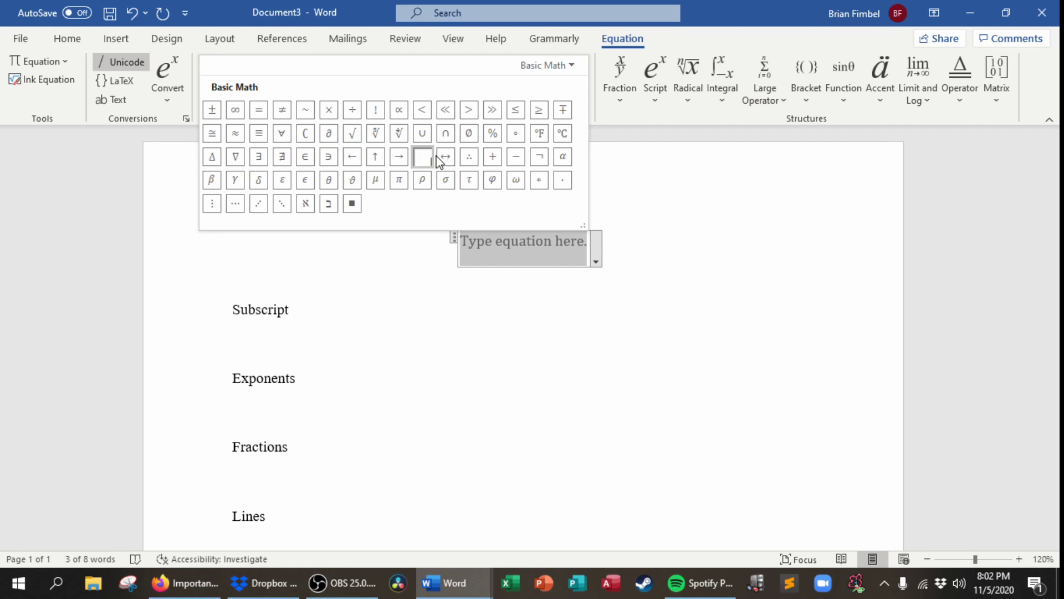
click(571, 67)
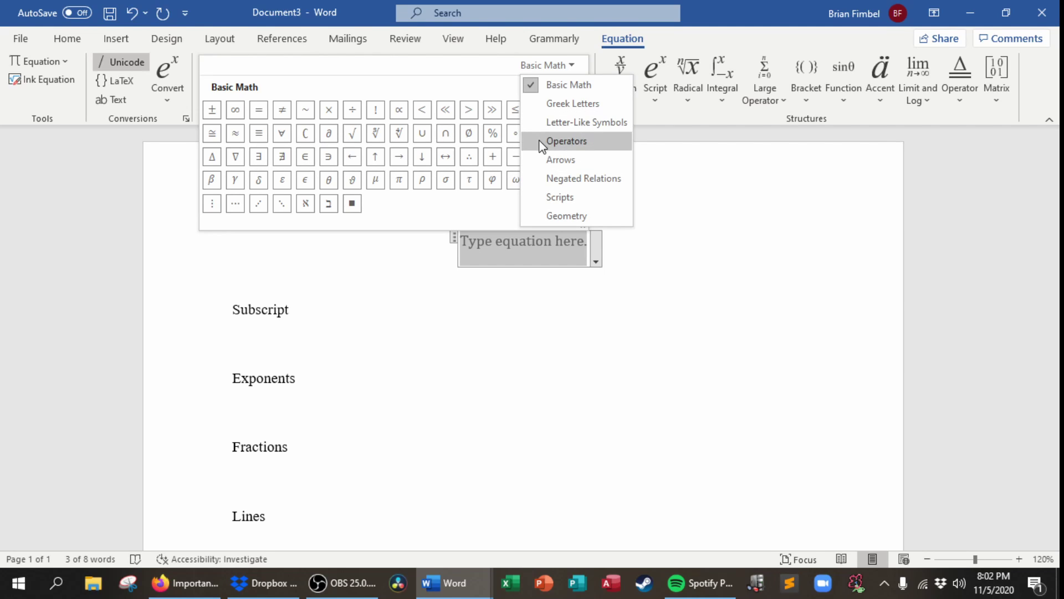
click(566, 216)
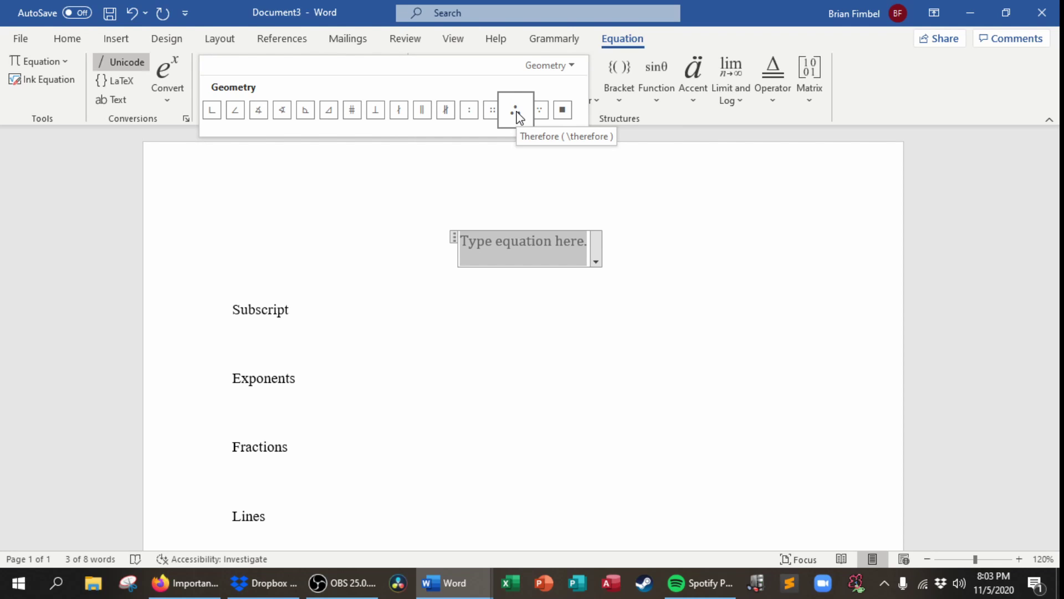
click(488, 239)
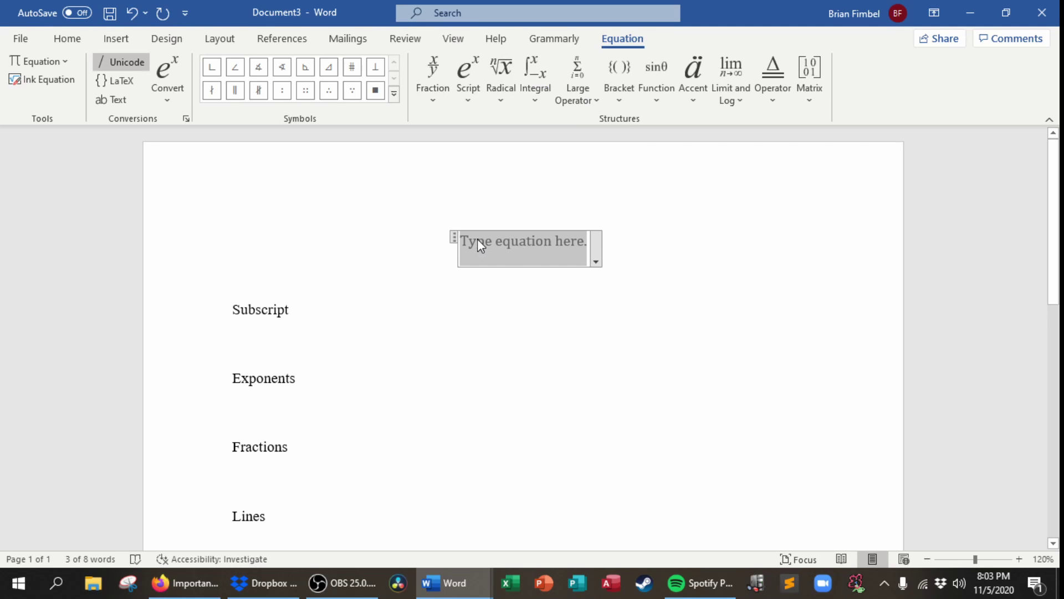
- Produce an angle symbol in the empty equation with the \angle command, and delete it
click(494, 338)
click(547, 254)
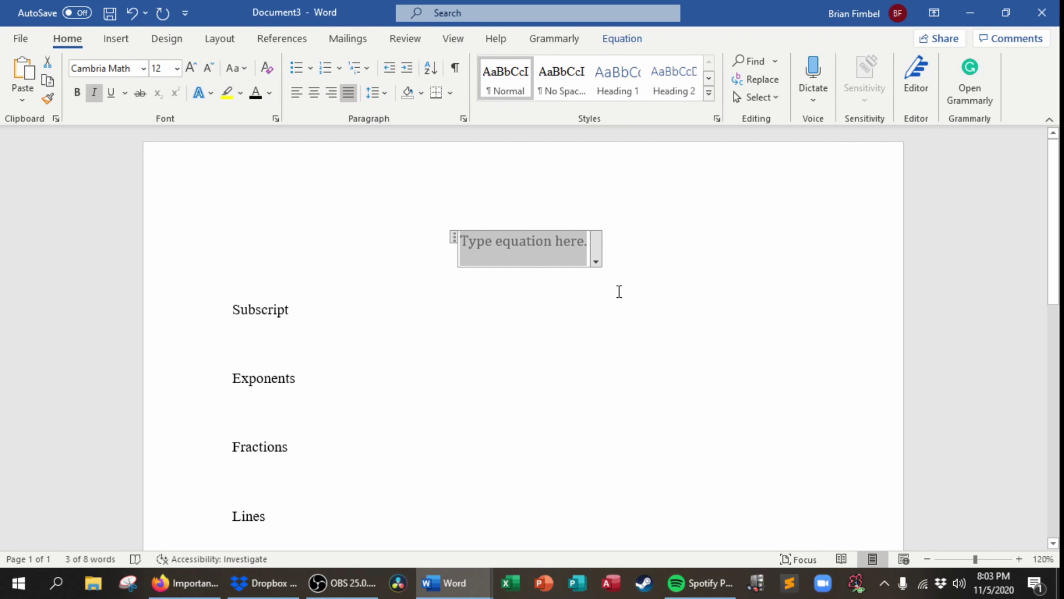
text(\)
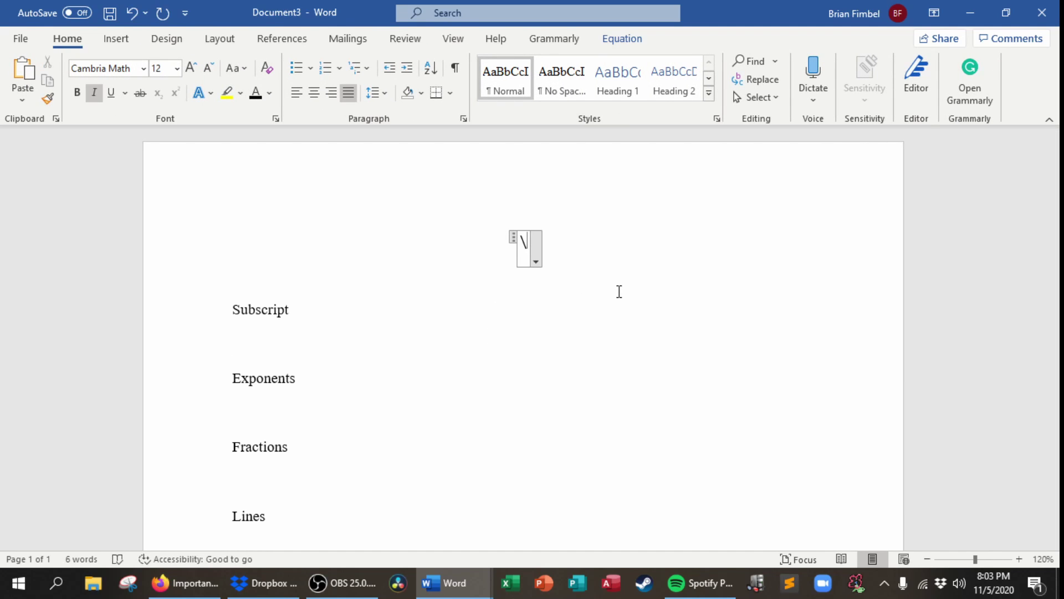
text(angle)
key(space)
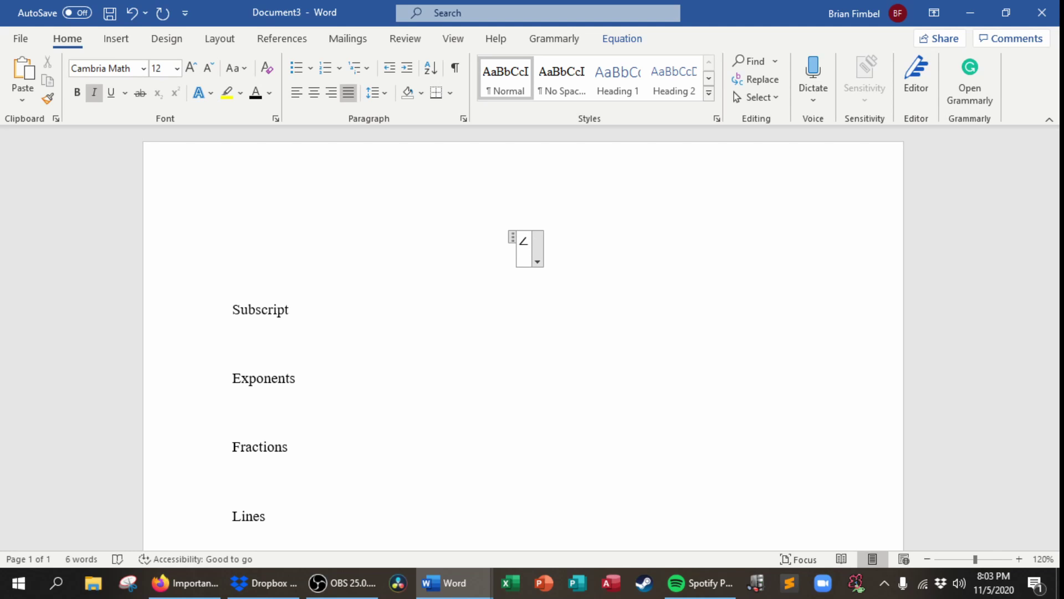
key(BackSpace)
- Enter 180° in the equation, producing the degree sign with \degree, and repeat the degree sign once
text(180)
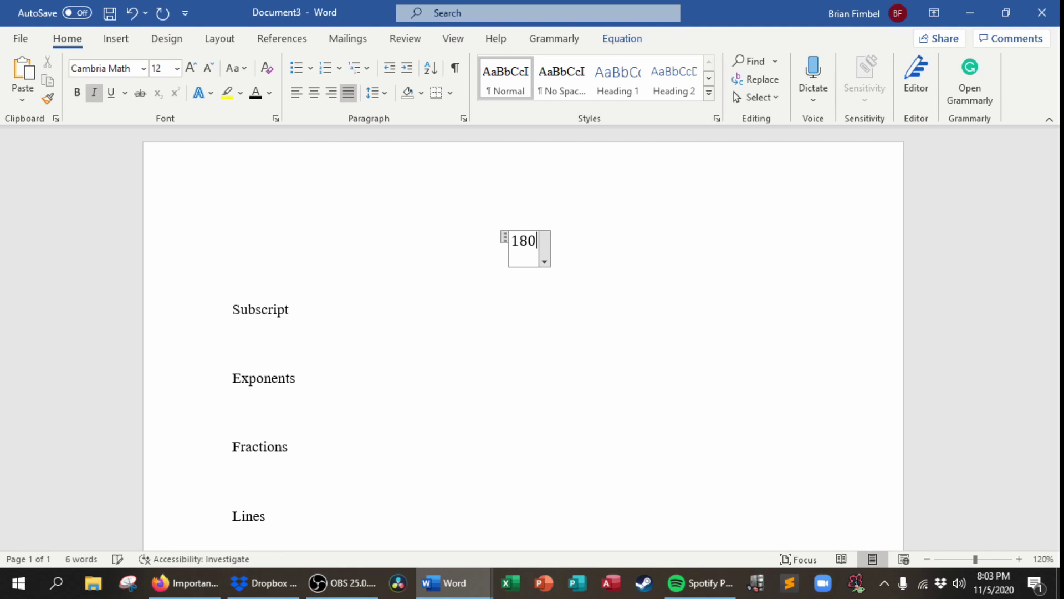
text(\degree)
key(space)
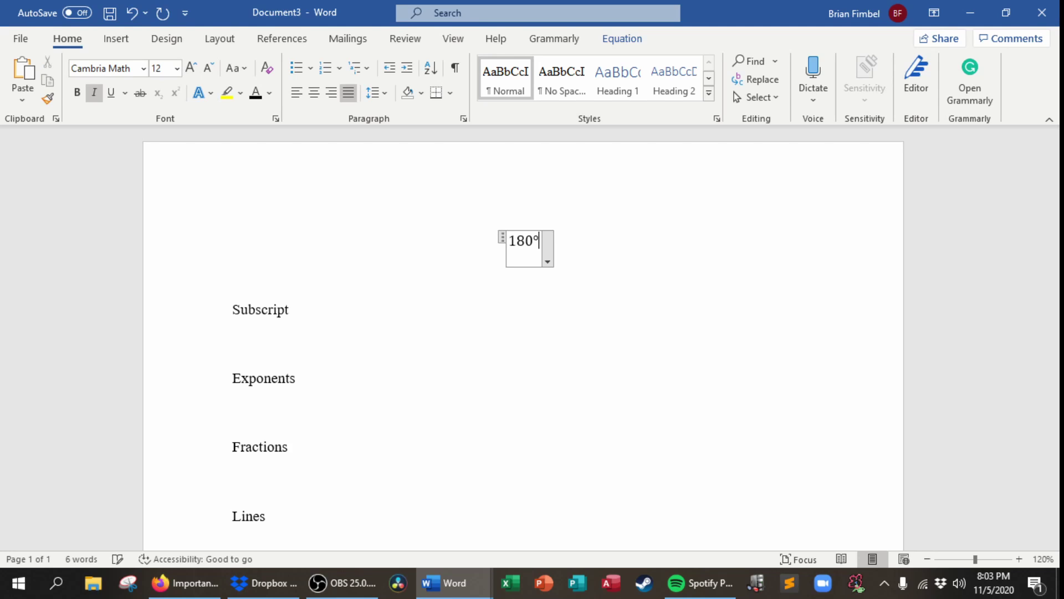
key(BackSpace)
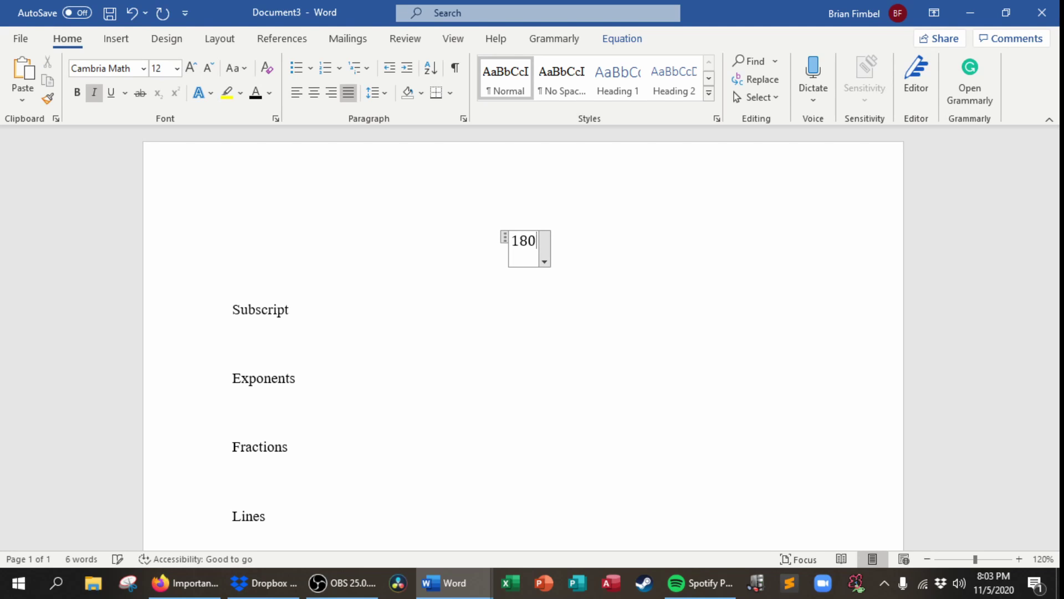
text(\degree)
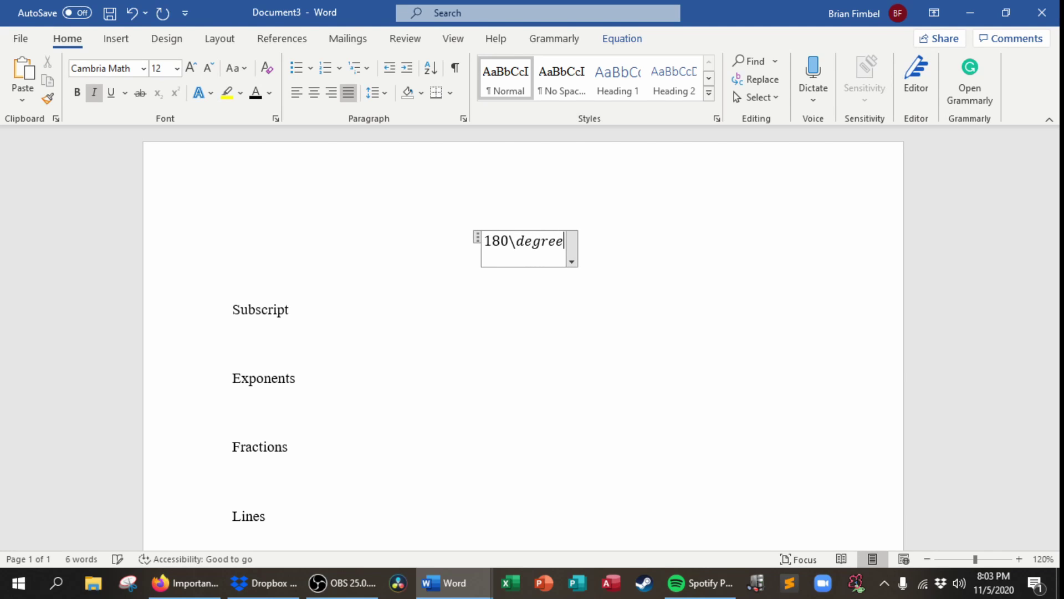
key(space)
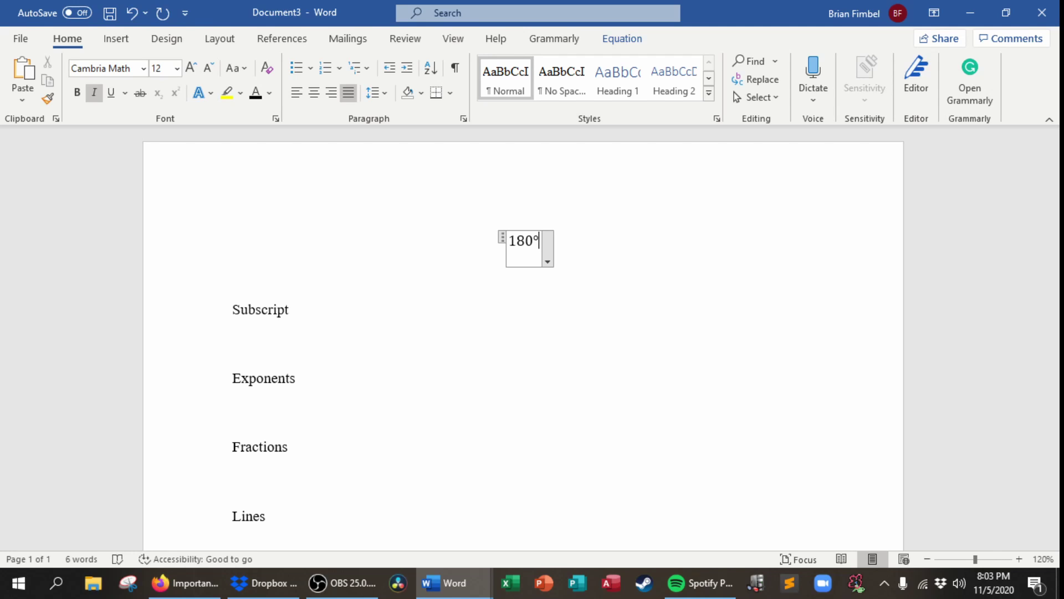
- Insert a second equation on a new line below 180° and enter the ∈ symbol with \in
key(Right)
key(Return)
key(alt+equal)
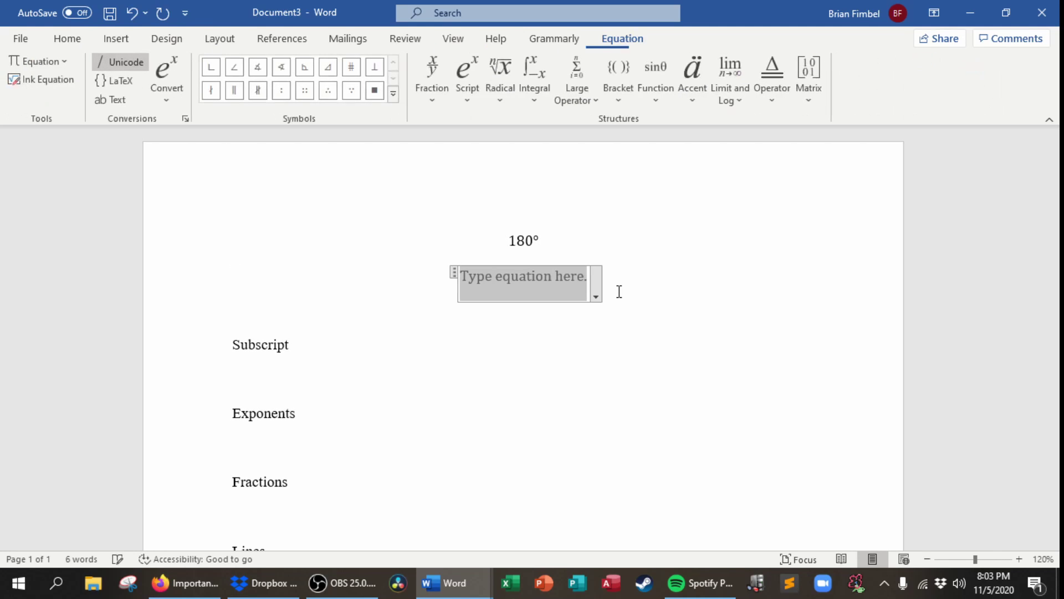
text(\in)
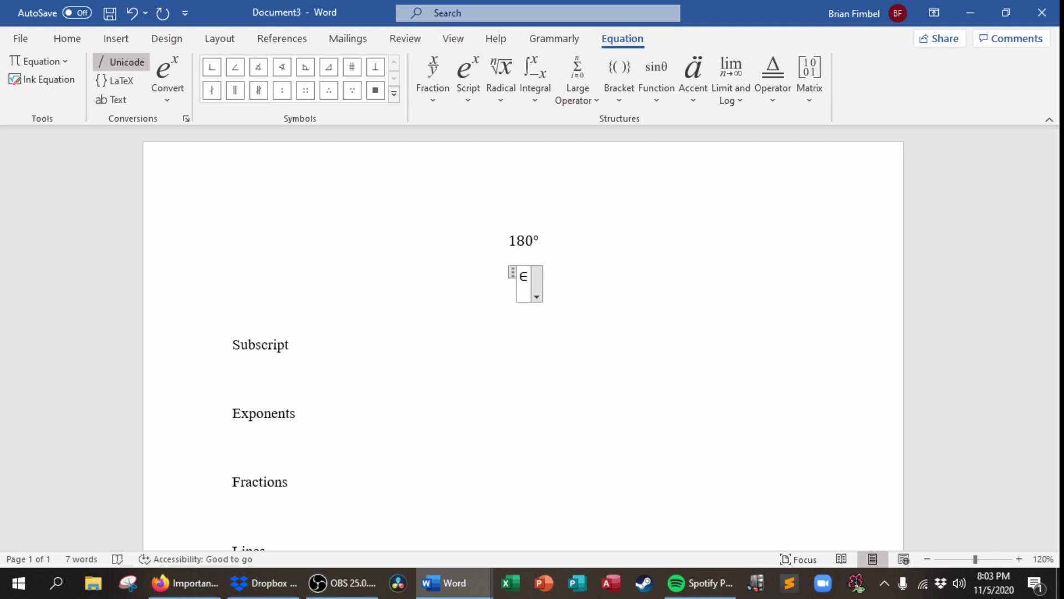
- Delete the ∈ symbol and undo the equation entries back to the single empty placeholder above Subscript
key(BackSpace)
key(BackSpace)
key(BackSpace)
key(ctrl+z)
key(ctrl+z)
key(ctrl+z)
key(ctrl+z)
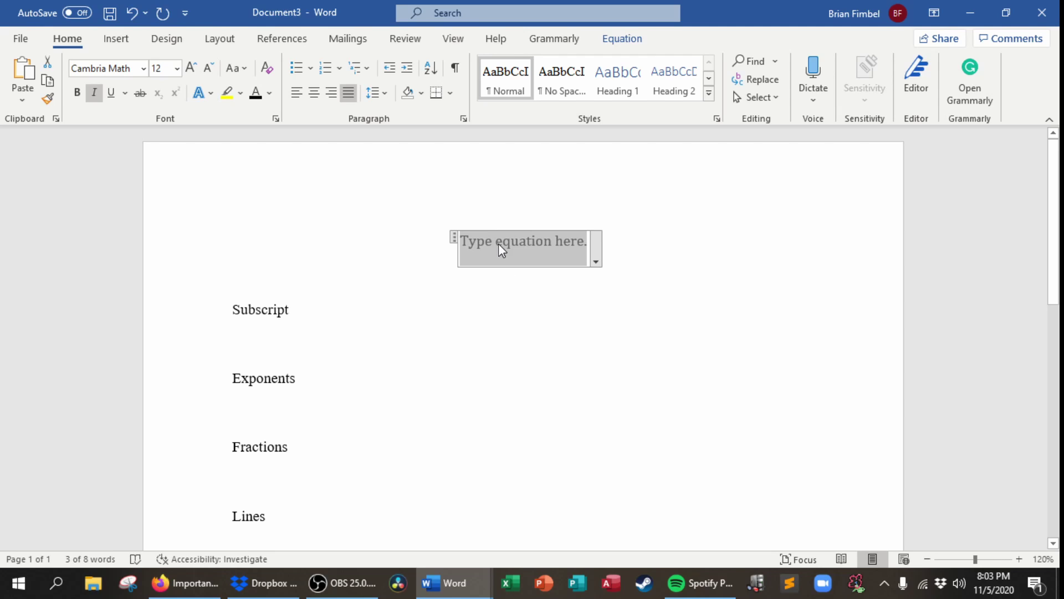
- Switch the equation symbol gallery to the Operators set and look through its binary, relational and n-ary operator groups
click(624, 40)
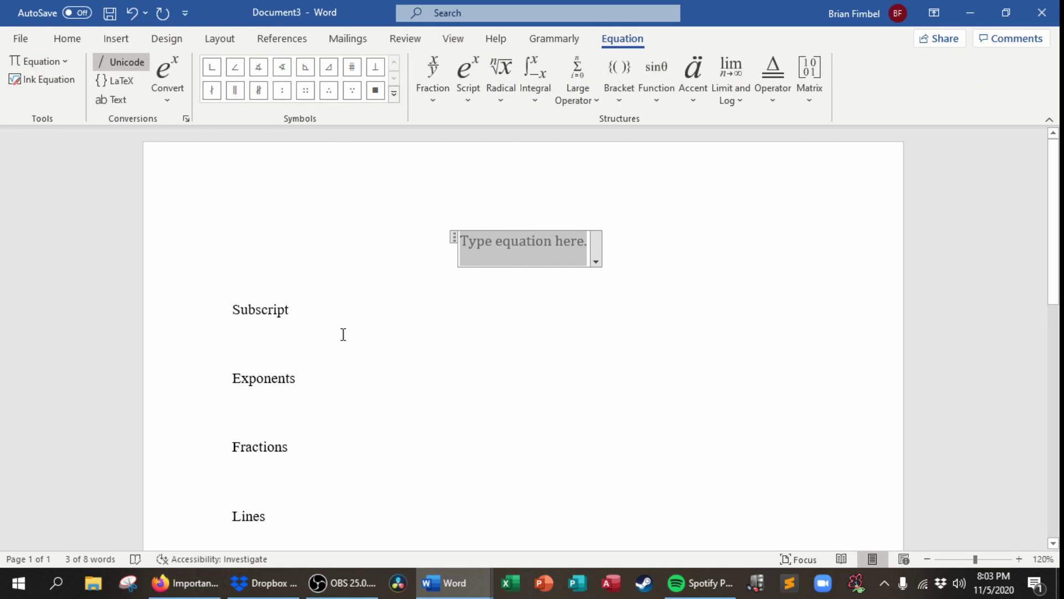
click(395, 94)
click(367, 64)
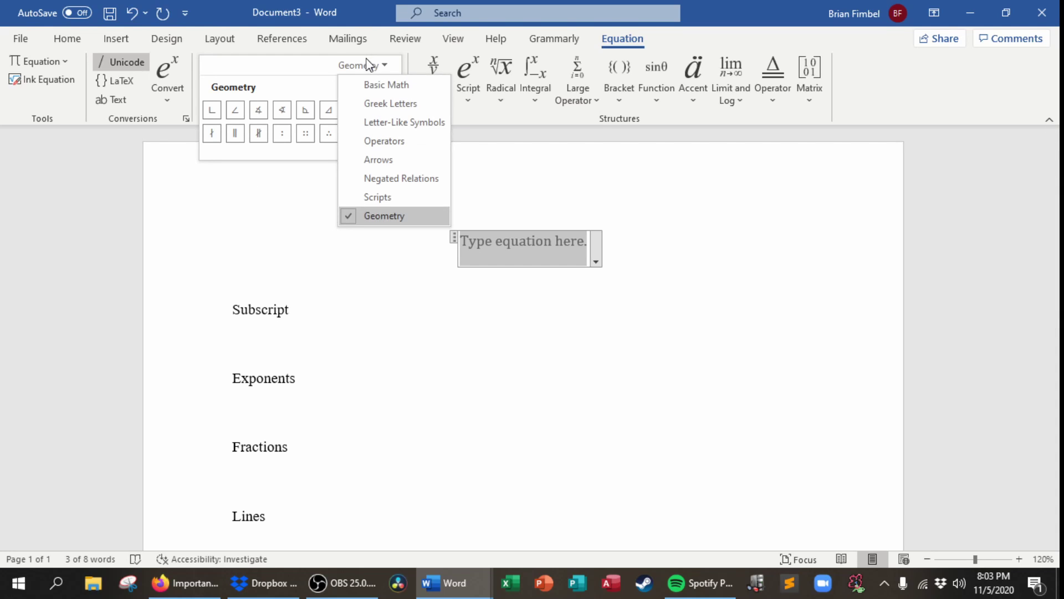
click(368, 143)
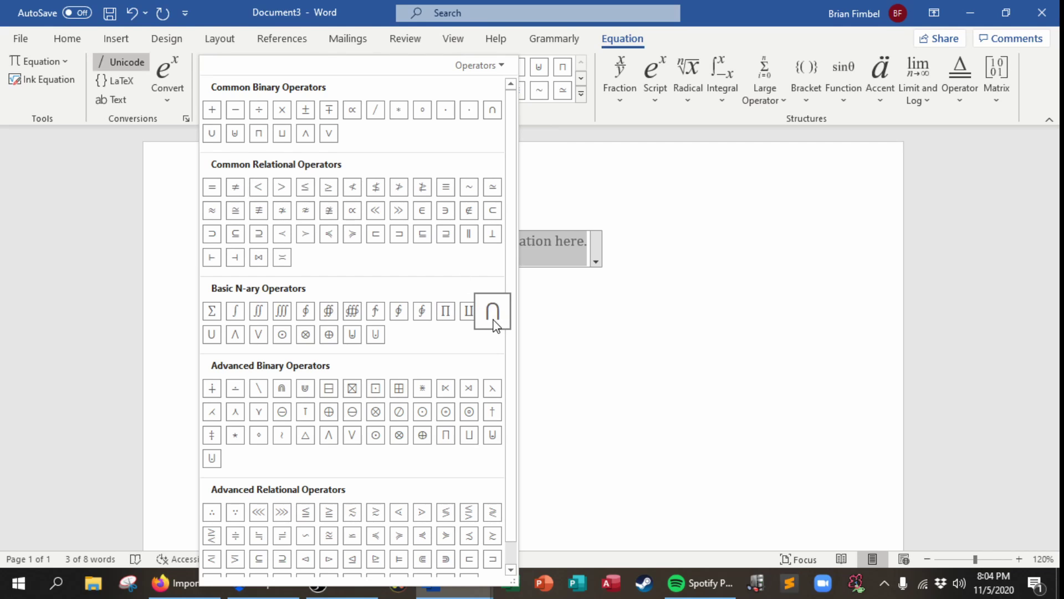
scroll(454, 370, down, 1)
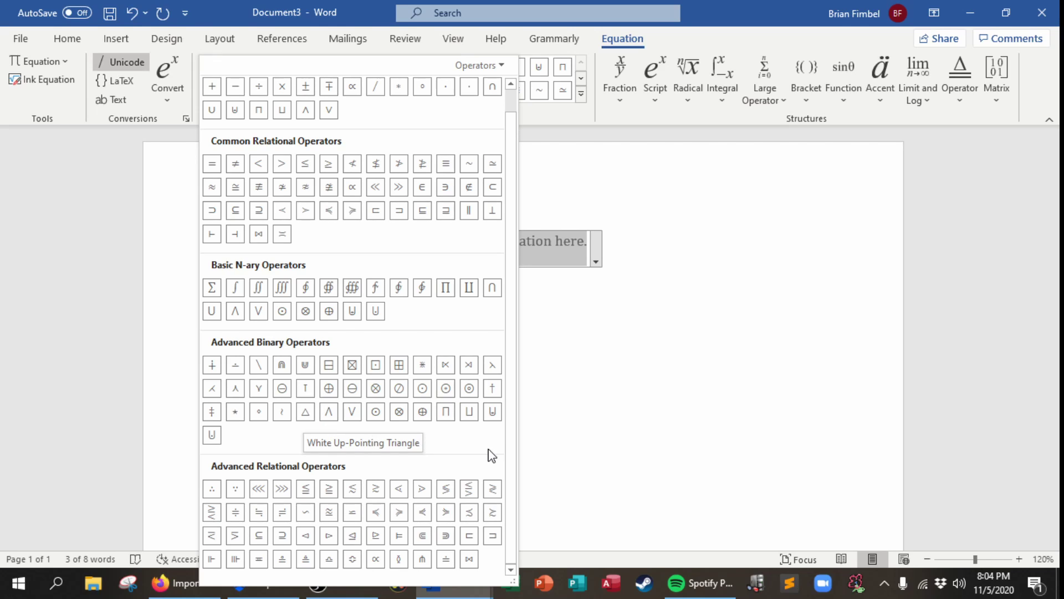
key(Escape)
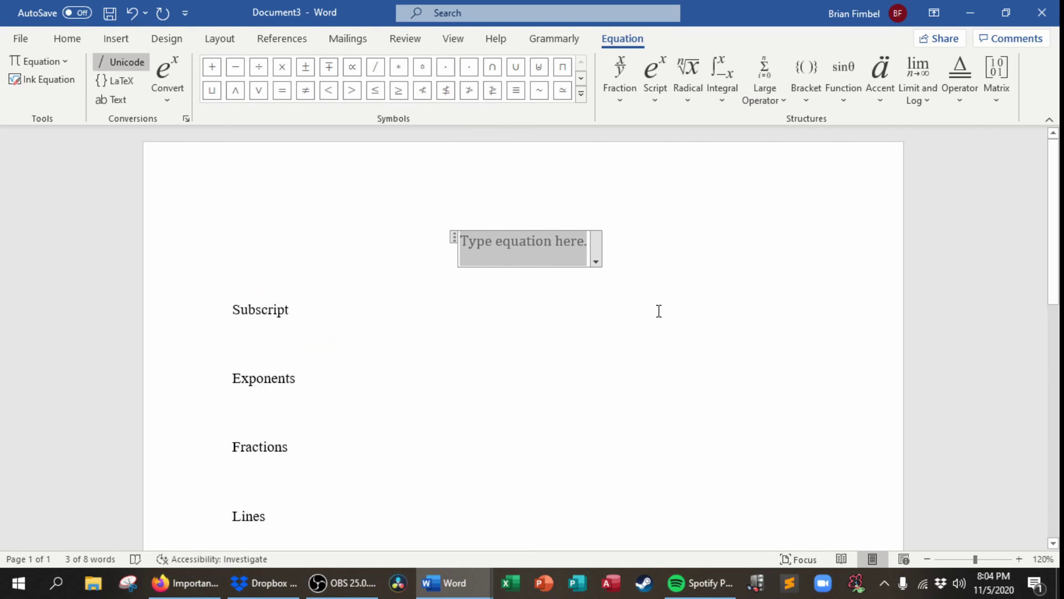
- Enter ΔABC in the empty equation above Subscript, producing the triangle symbol with the \inc command
text(\Delta)
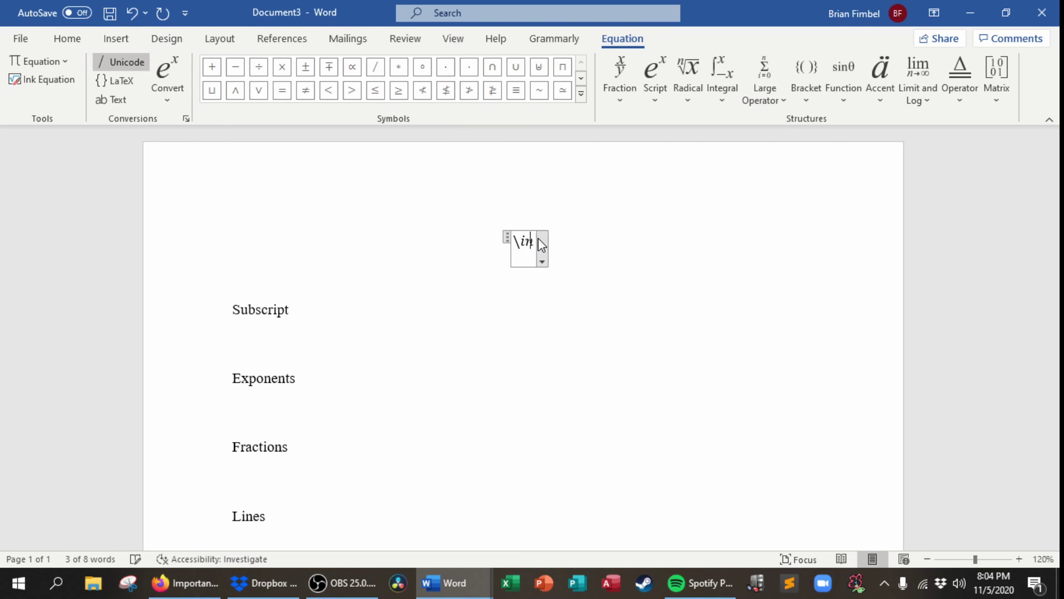
key(BackSpace)
text(\inc)
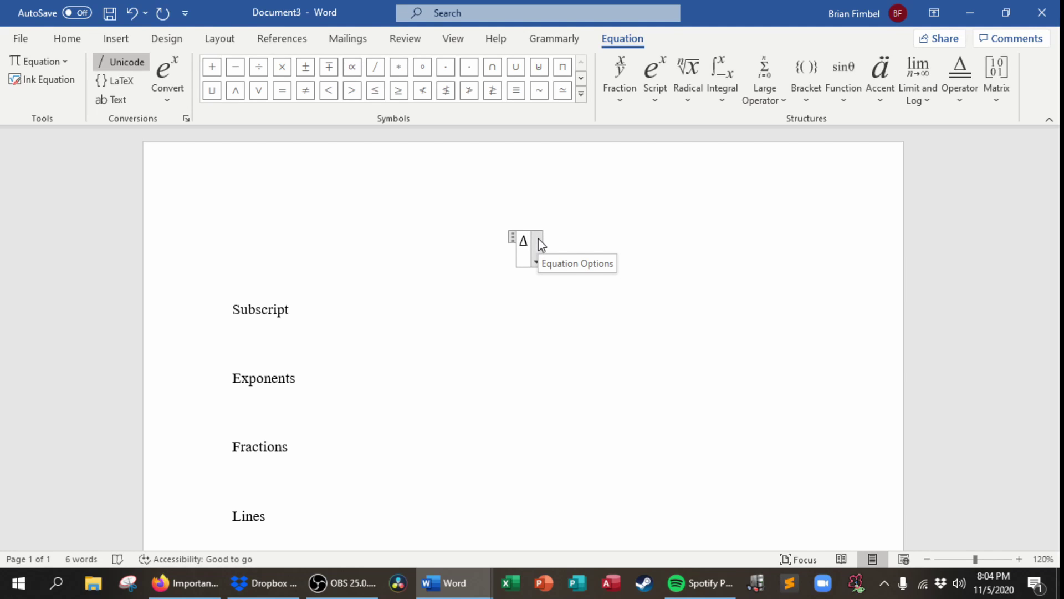
text( ABC)
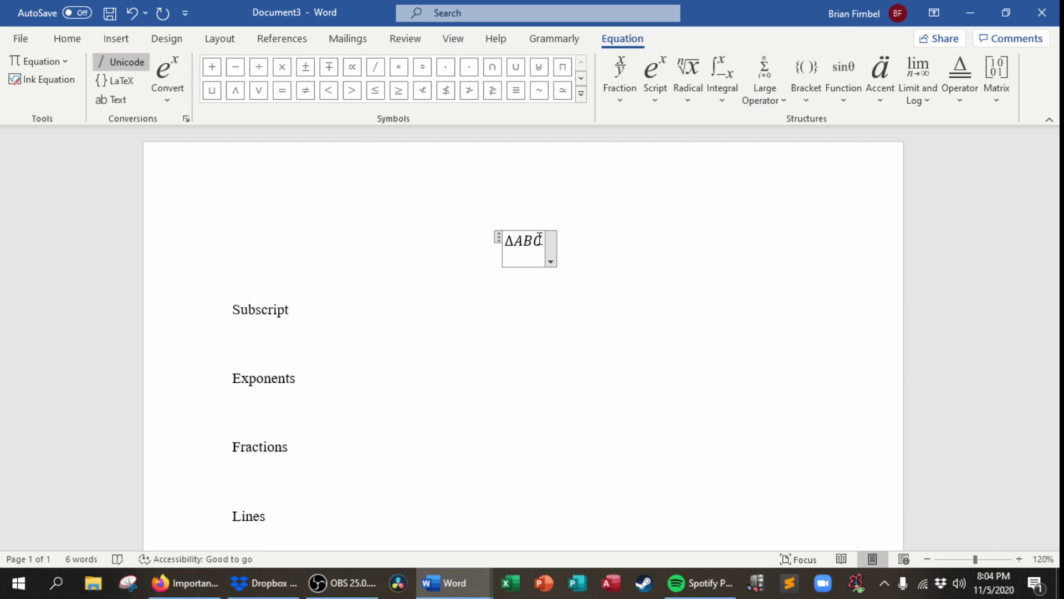
- Delete the ΔABC equation and the blank lines above the Subscript heading
key(Return)
key(BackSpace)
key(BackSpace)
key(BackSpace)
key(BackSpace)
key(BackSpace)
key(BackSpace)
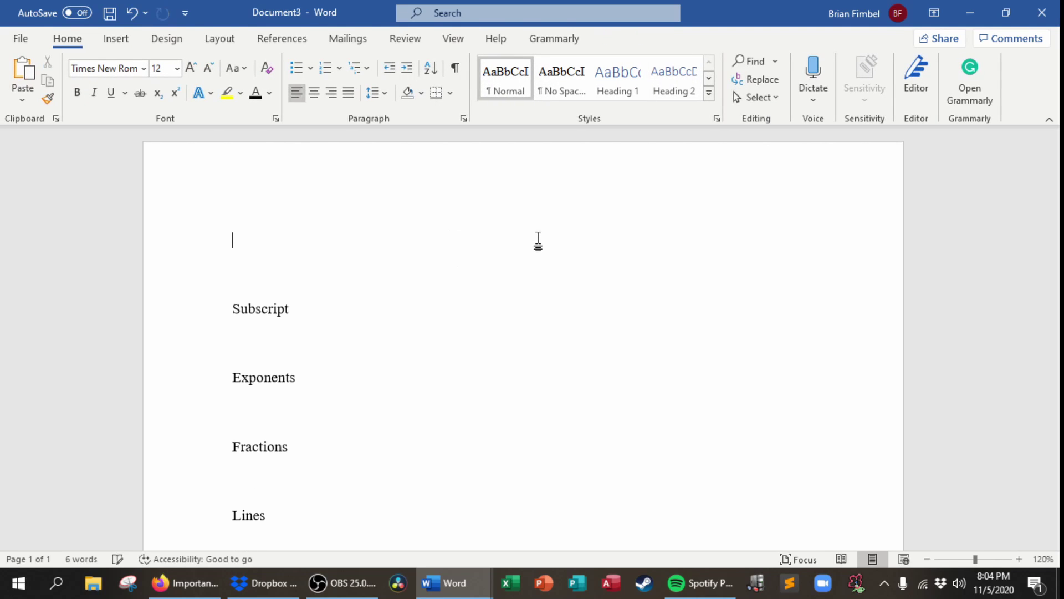
key(Delete)
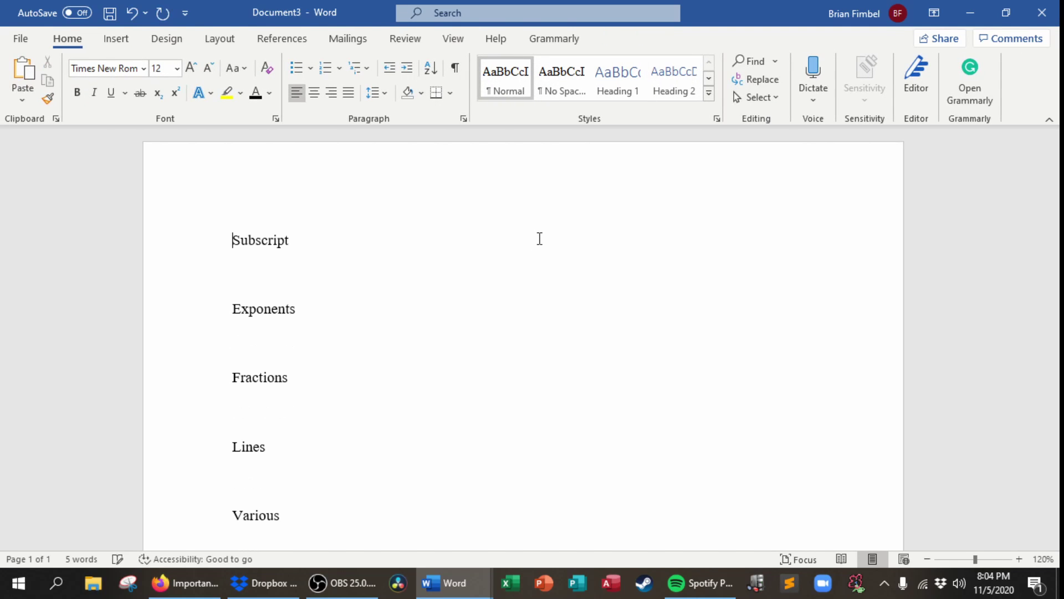
key(Down)
key(alt+equal)
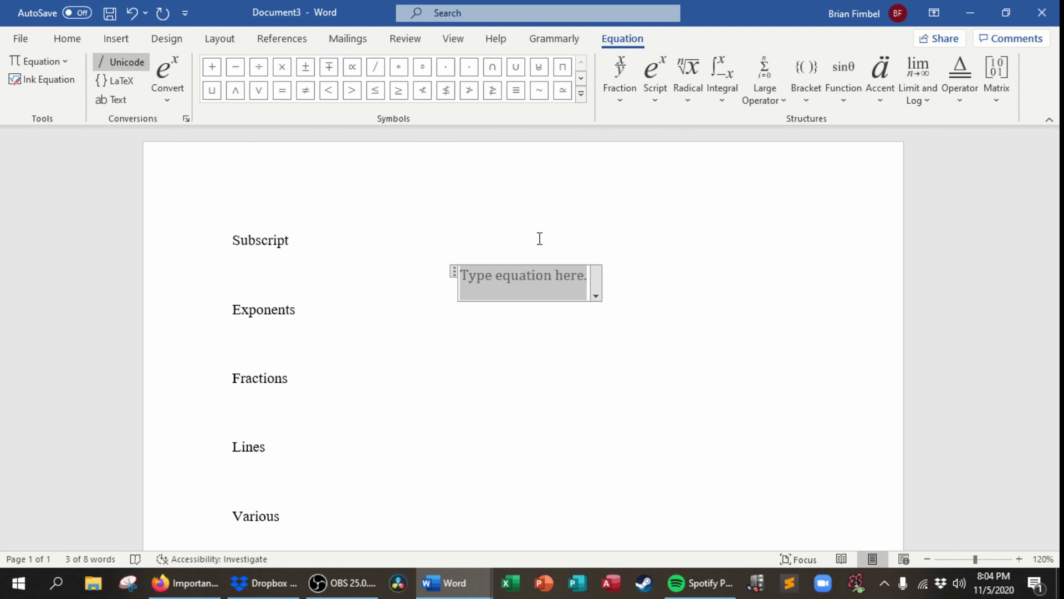
key(BackSpace)
key(BackSpace)
key(BackSpace)
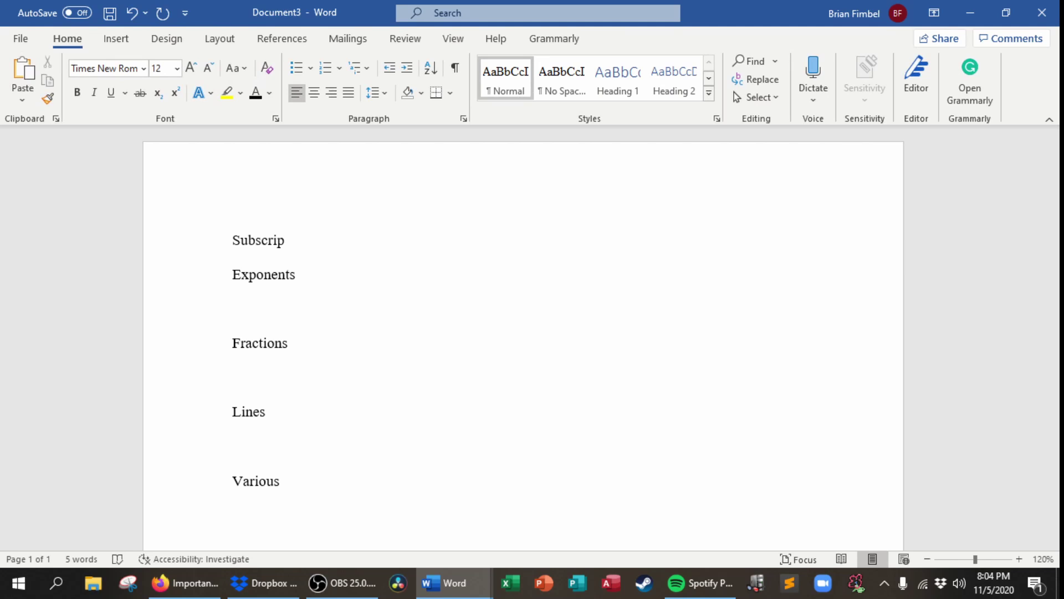
text(t)
key(Return)
- Write "Write the line m" on the line below the Subscript heading
text(Writ ethe)
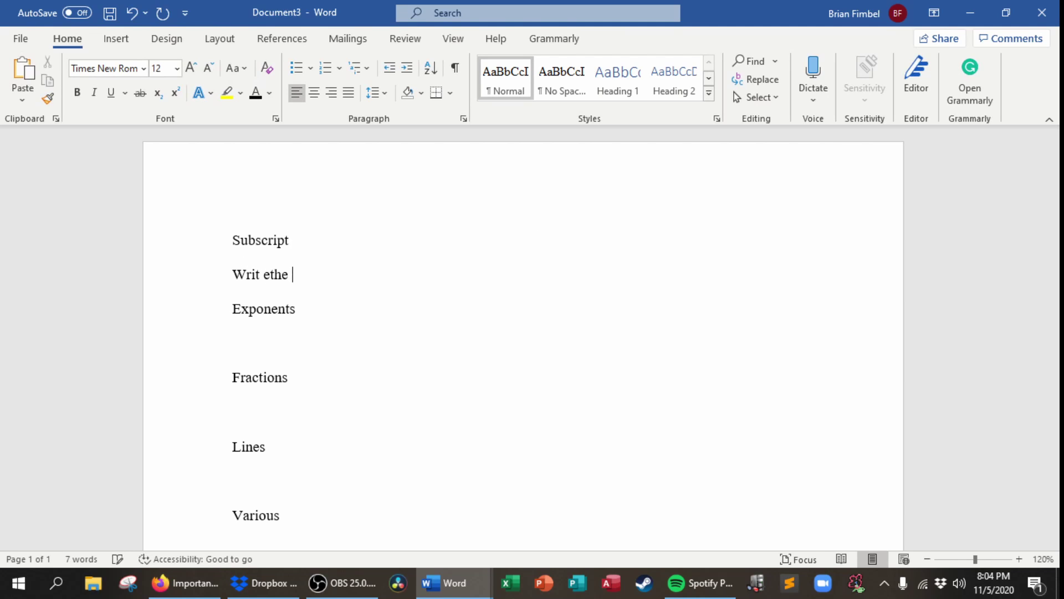
key(BackSpace)
key(BackSpace)
key(BackSpace)
key(BackSpace)
key(BackSpace)
key(BackSpace)
text(e the line m)
- Insert an inline equation after "Write the line m" using the Subscript structure, with base L and subscript m
key(alt+equal)
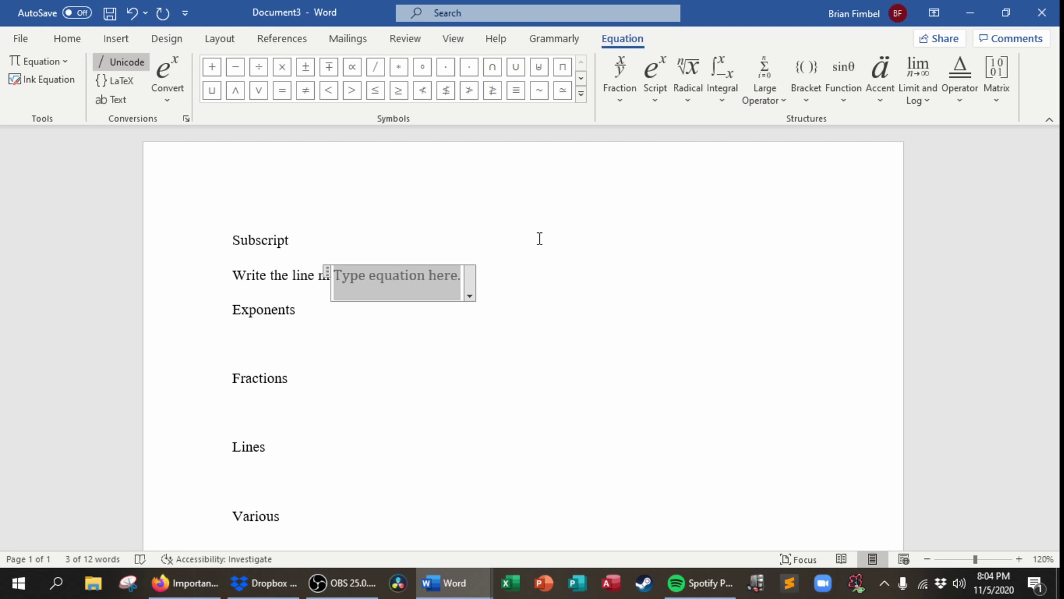
click(650, 86)
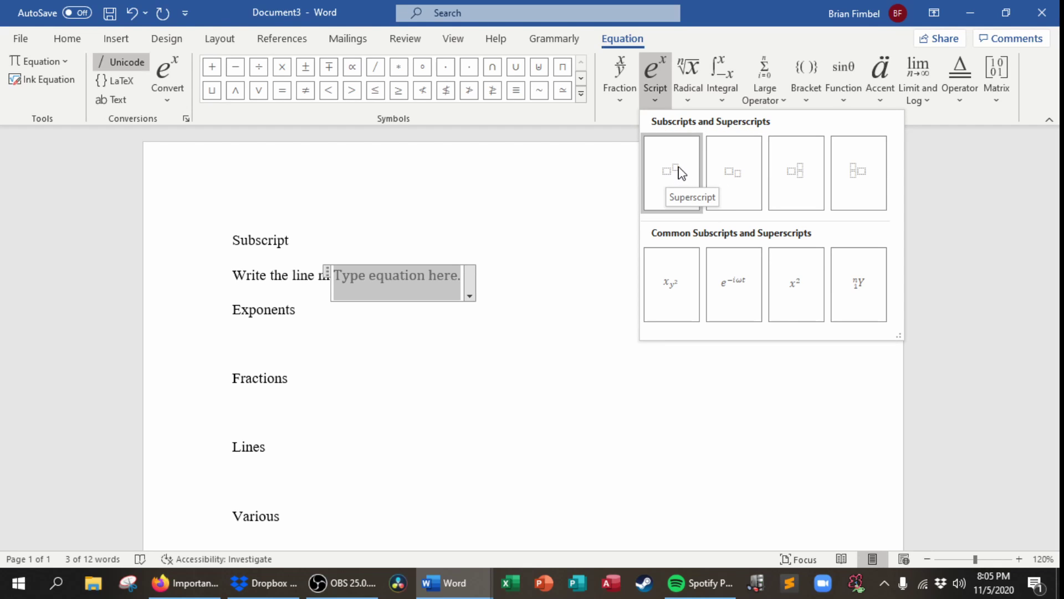
click(739, 176)
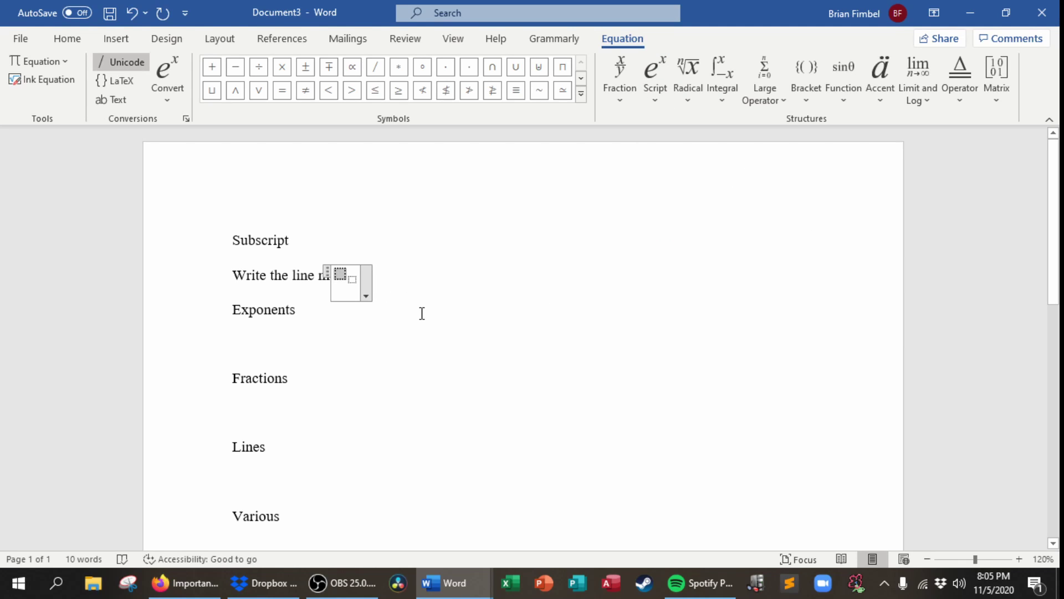
text(L)
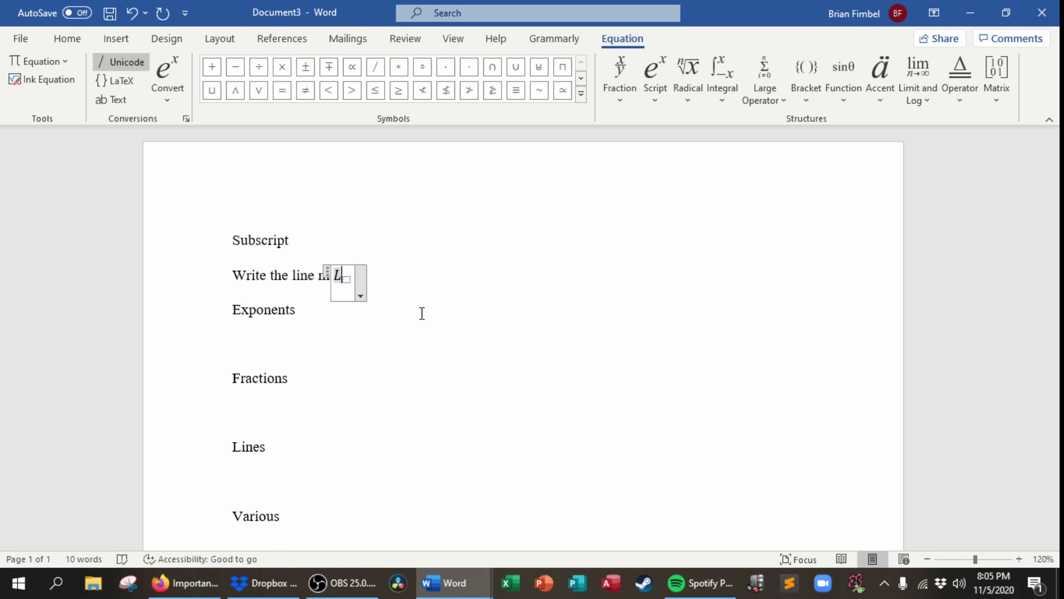
key(Right)
text(m)
key(Right)
- Add a new line below reading "The line m is parallel to line n"
key(Return)
text(The line m I s)
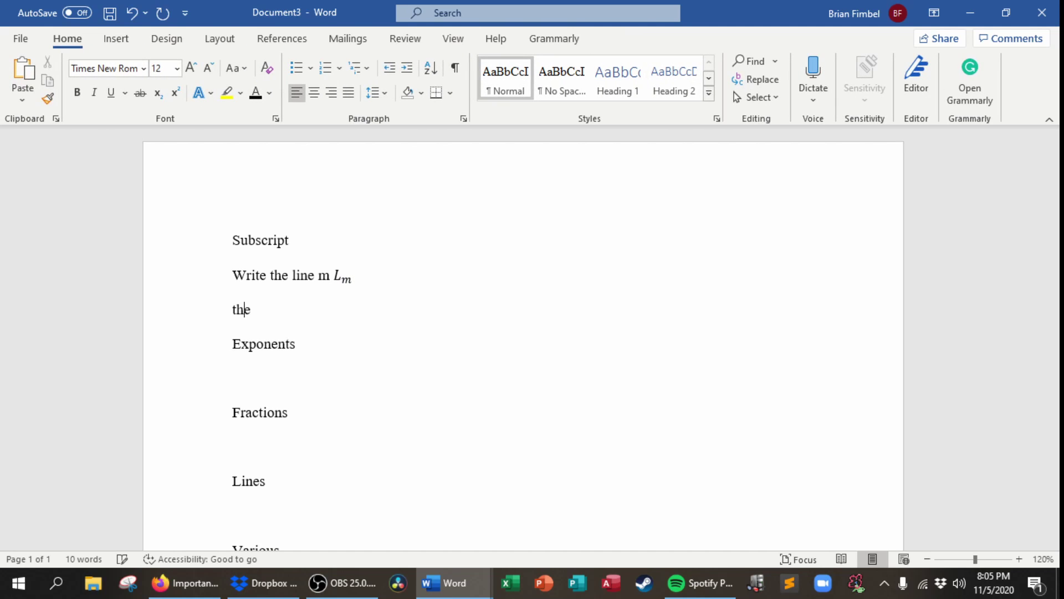
key(BackSpace)
key(BackSpace)
key(BackSpace)
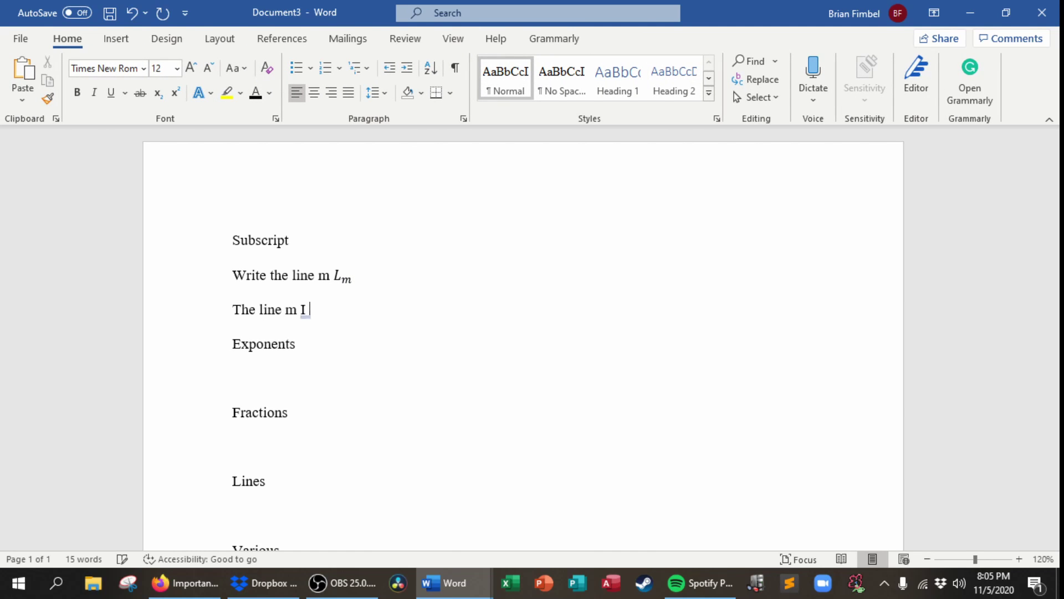
text(is parallel to line n)
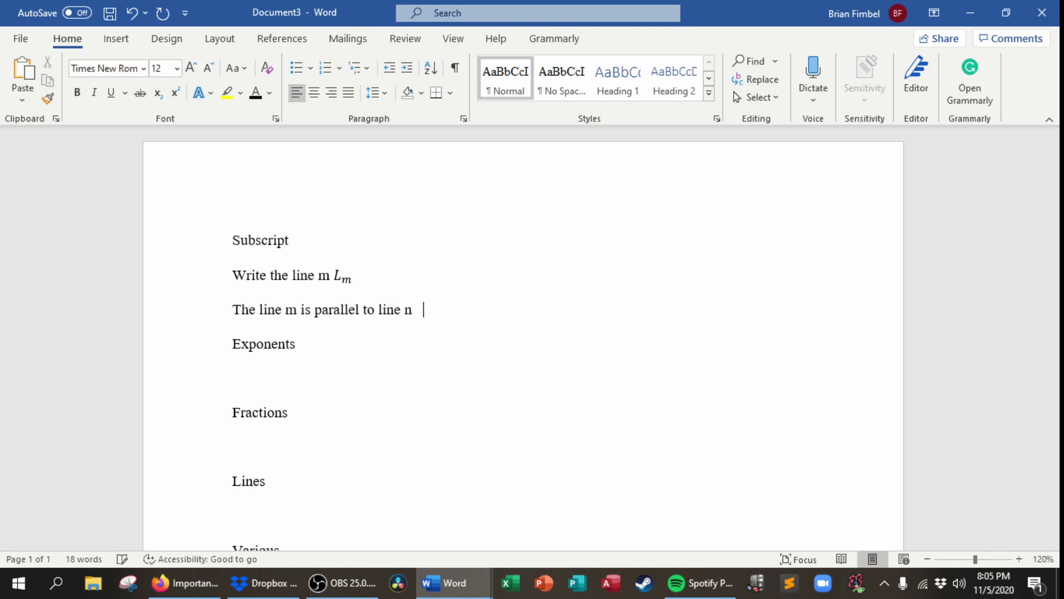
- Insert an inline equation after "line n" with an empty Subscript structure, and duplicate that structure beside it
key(alt+equal)
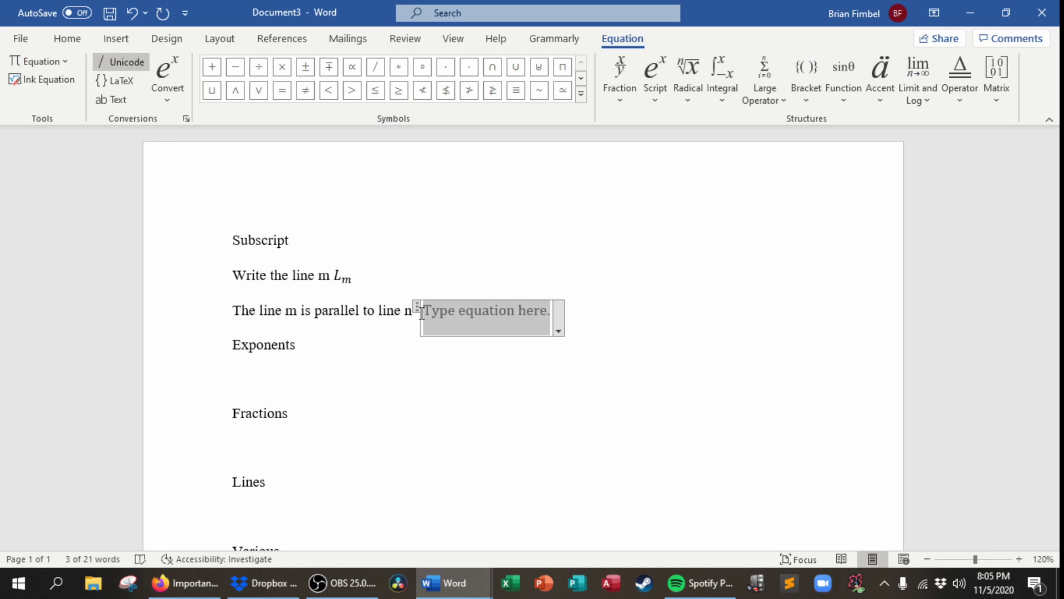
click(659, 78)
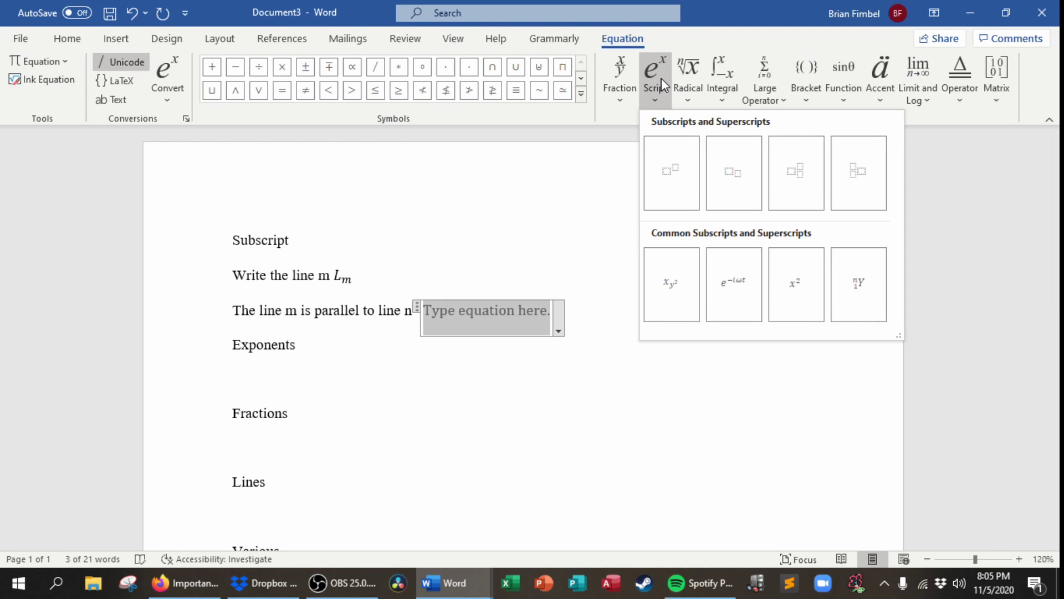
click(729, 183)
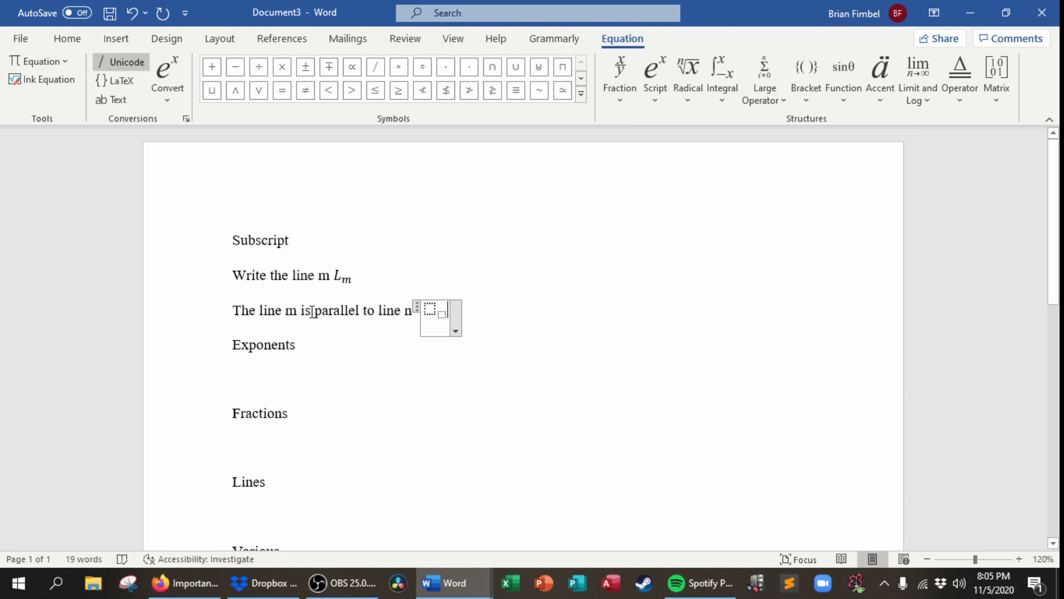
click(430, 309)
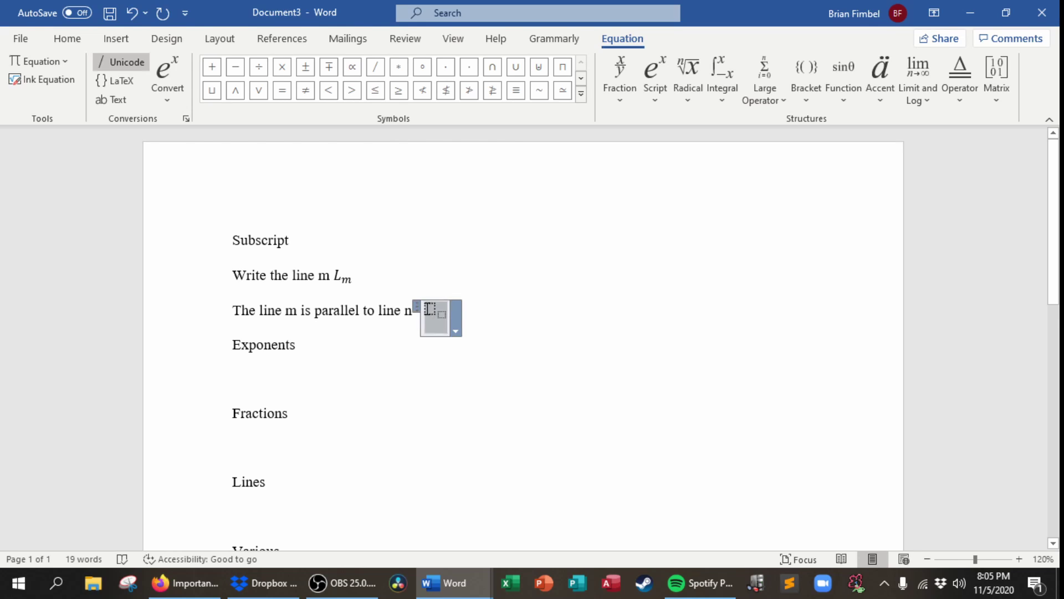
click(452, 321)
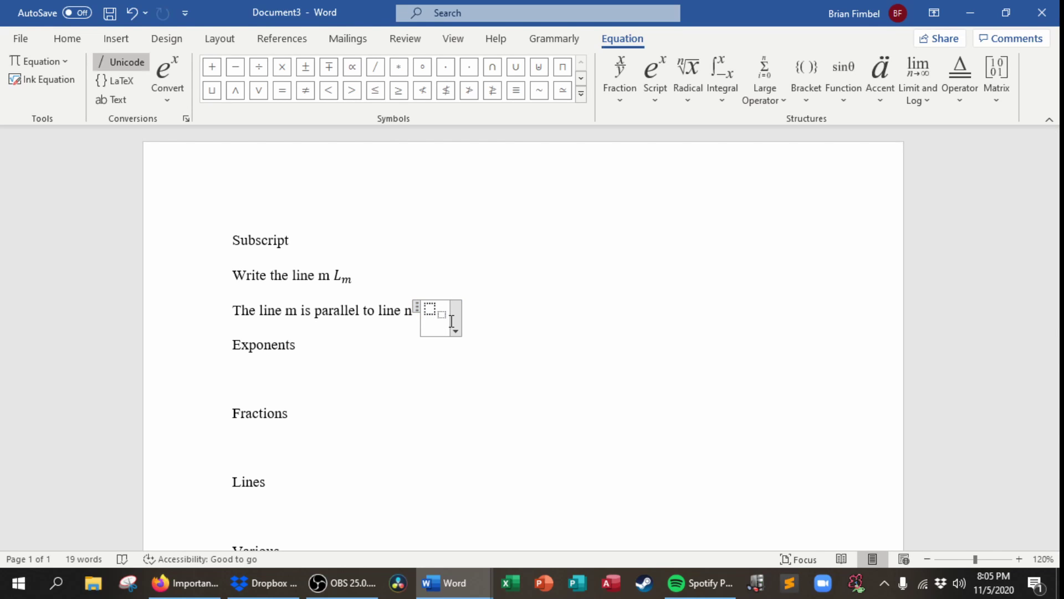
key(ctrl+v)
key(Left)
key(Left)
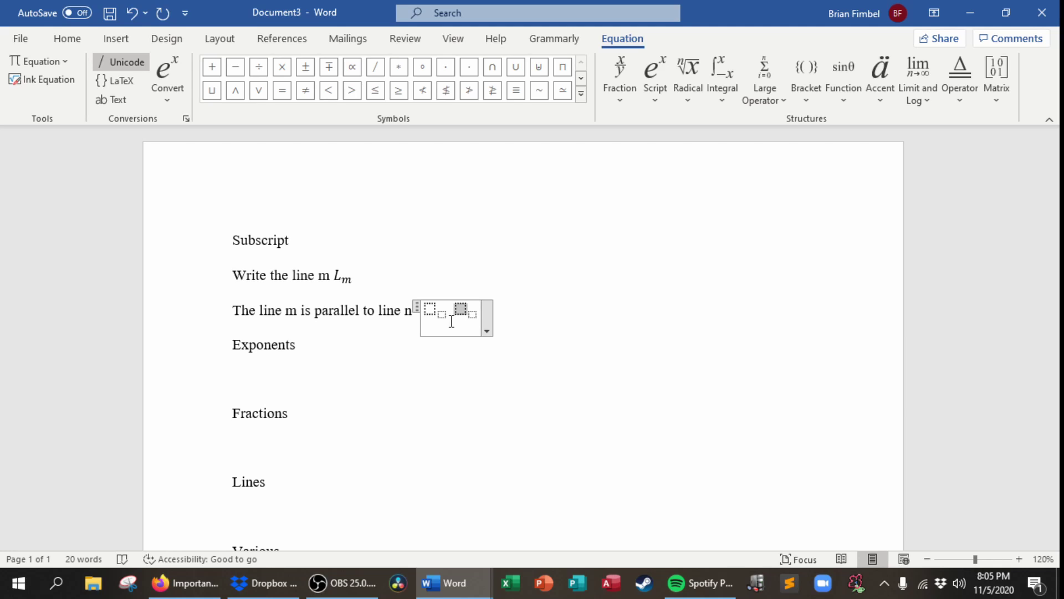
- Fill the two subscript structures with L sub m and L sub n
key(Left)
key(Left)
key(Left)
text(L)
key(Right)
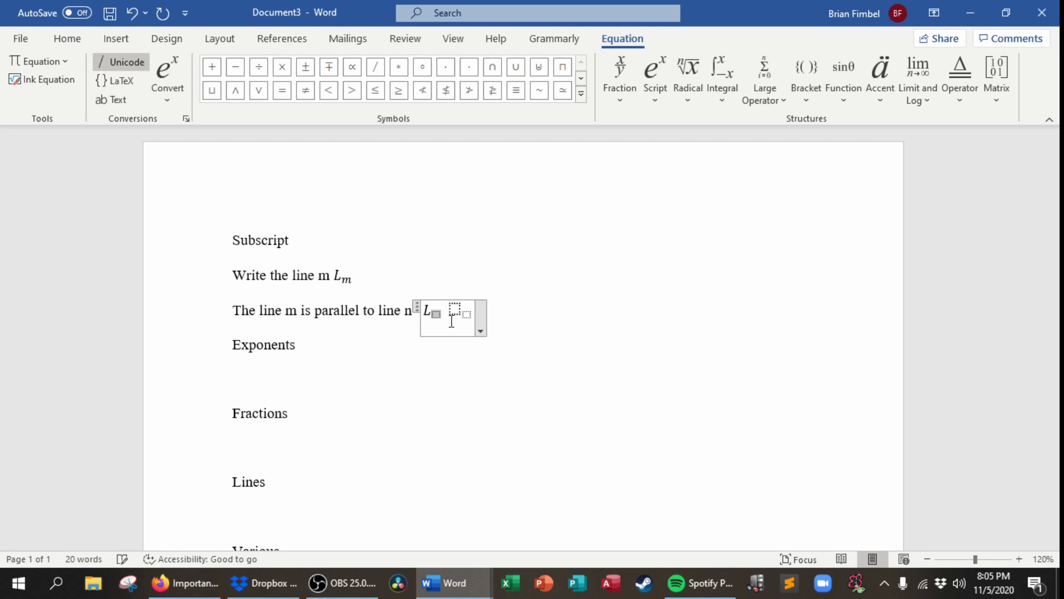
text(m)
key(Right)
key(Right)
text(L)
key(Right)
text(n)
- Insert the ∥ symbol between L sub m and L sub n with \parallel, and leave the equation
key(Left)
key(Left)
key(Left)
key(Left)
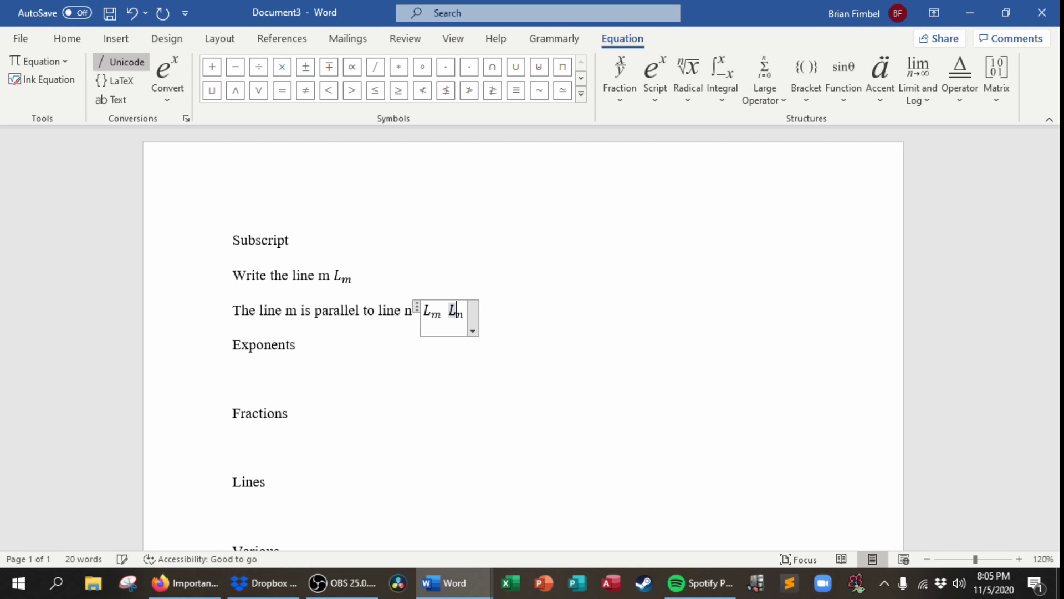
text(\parallel)
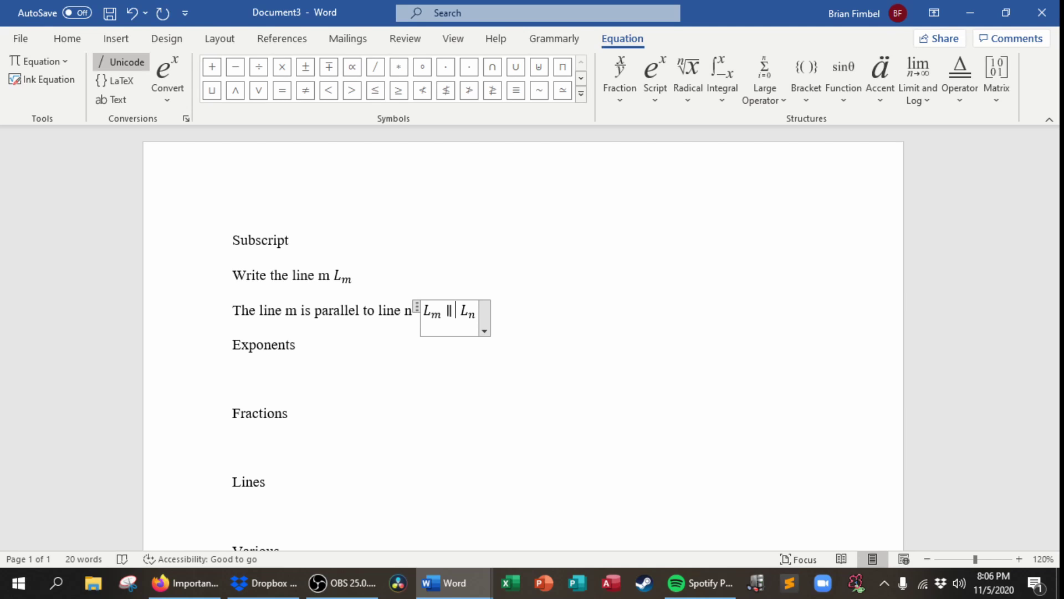
key(Right)
key(Right)
key(Right)
key(Right)
key(Right)
key(Right)
key(Right)
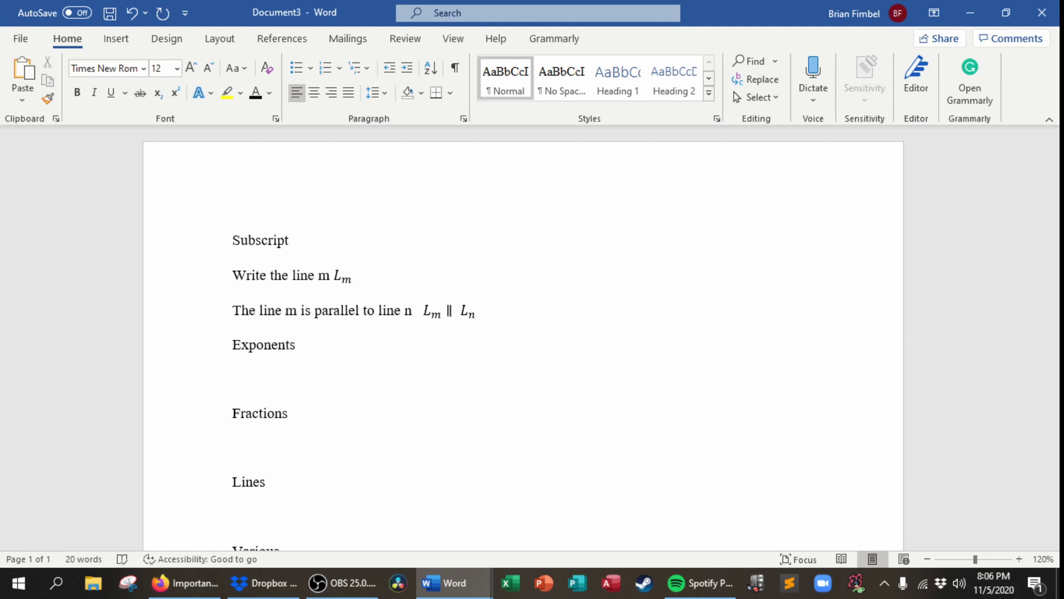
- Write the plain-text version "Lm||Ln" on a new line below the parallel lines equation
key(Return)
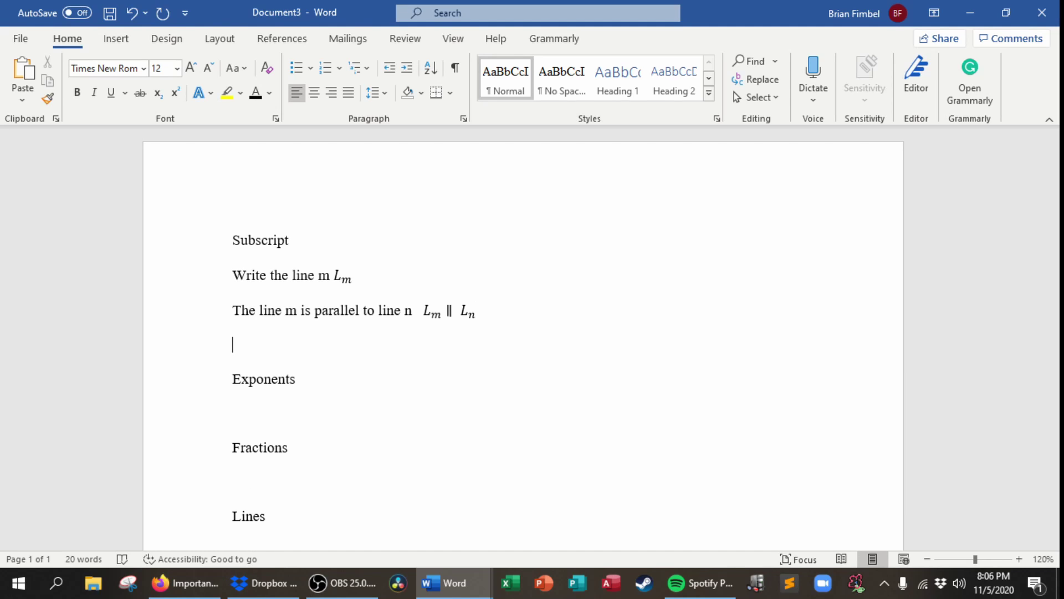
text(lm||ln)
key(BackSpace)
key(BackSpace)
key(BackSpace)
key(BackSpace)
text(|Ln)
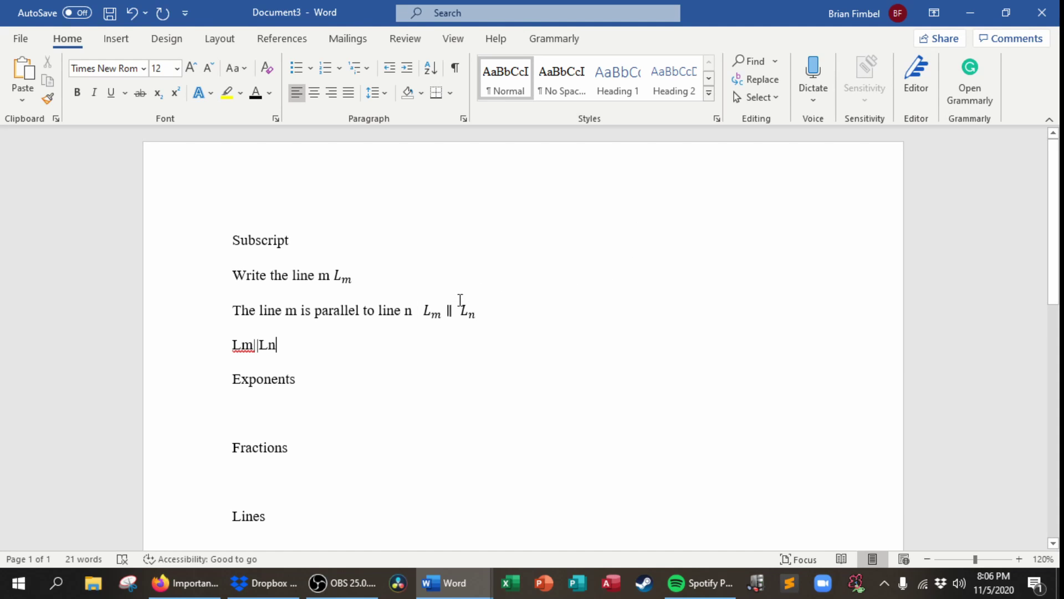
- Below "Lm||Ln", leave a blank line and imitate an overline in plain text with two underscores above "LM", followed by new empty lines
triple_click(411, 312)
click(297, 354)
key(Return)
key(Return)
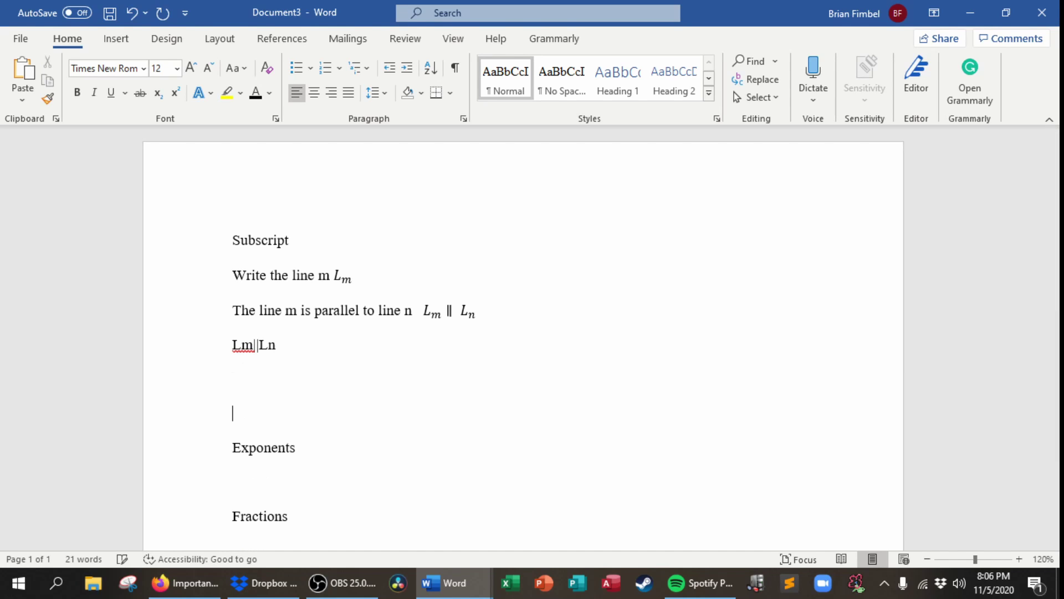
text(__)
key(Return)
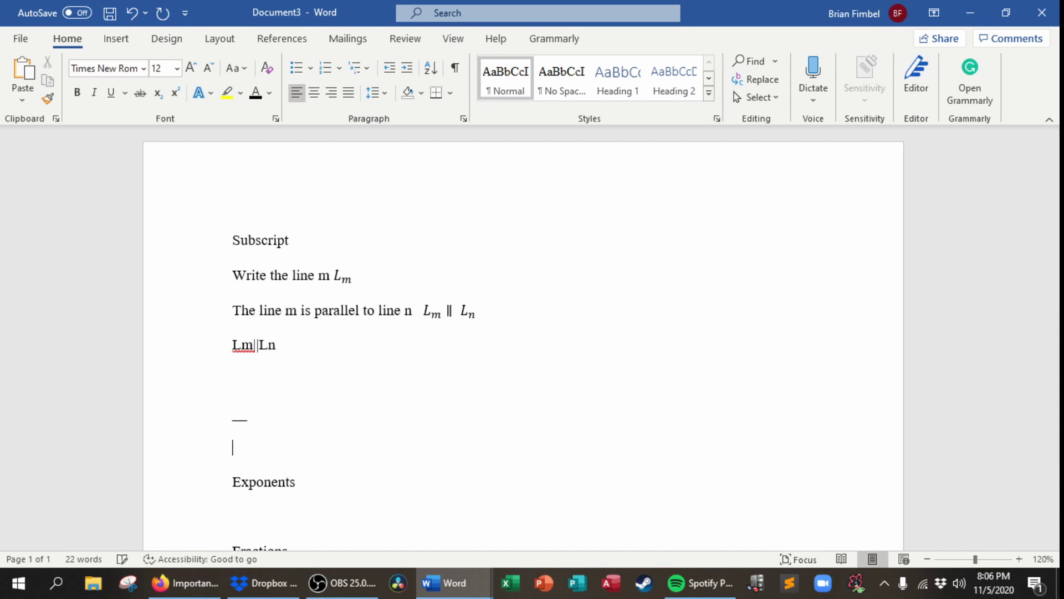
text(LMN)
key(BackSpace)
key(Return)
key(Return)
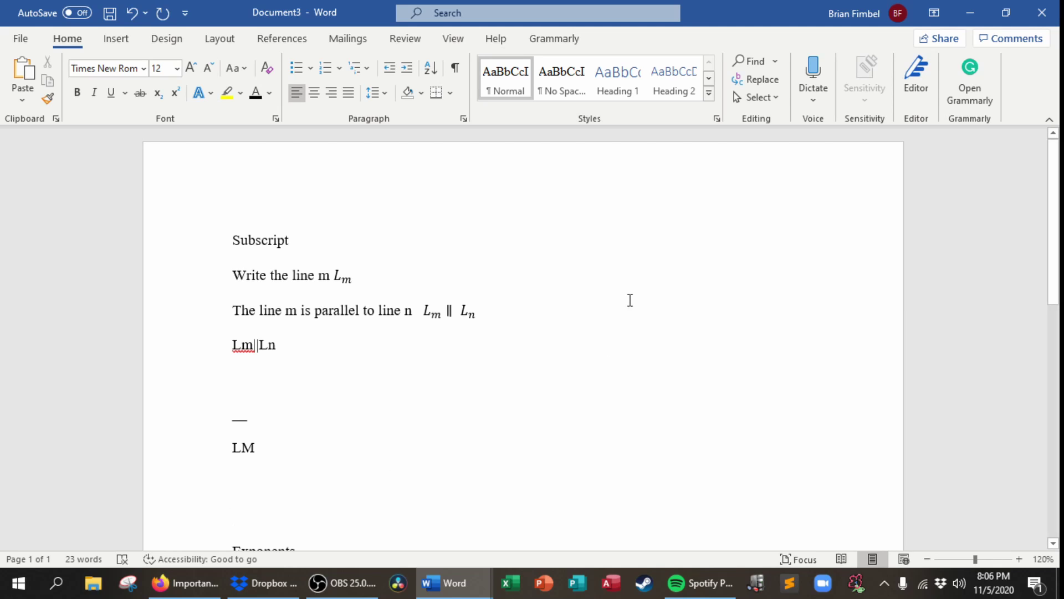
- Insert a new equation below the plain-text LM and write LM under a bar accent
key(alt+equal)
click(877, 96)
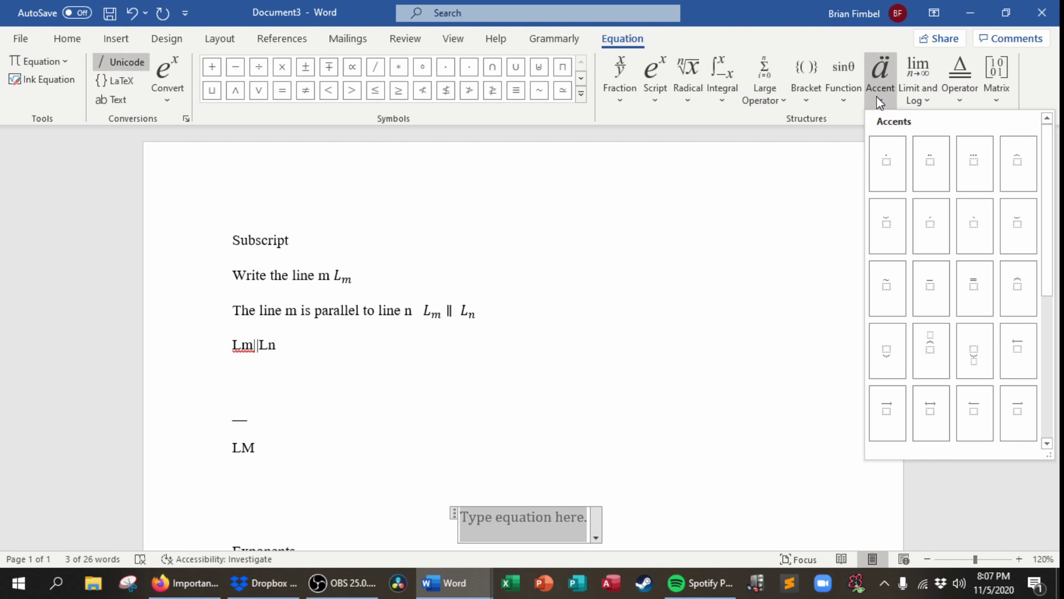
click(930, 289)
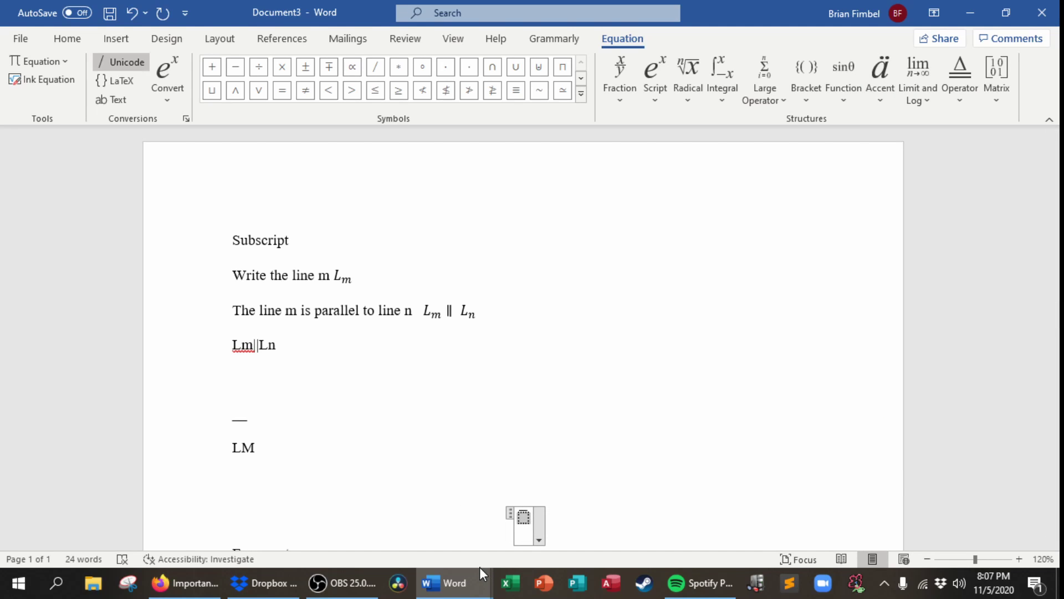
text(LM)
key(Right)
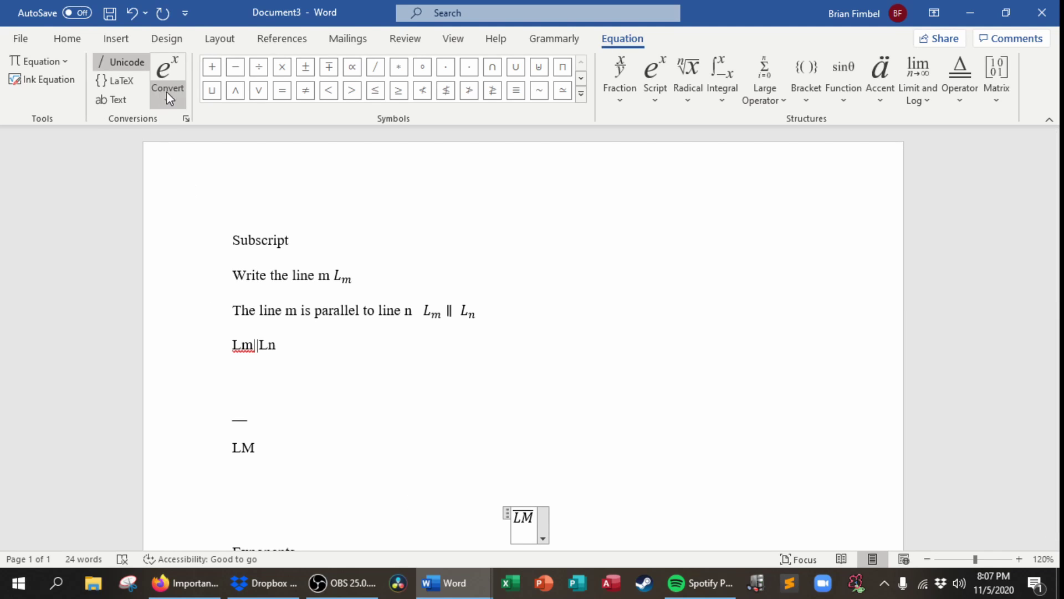
- Switch the equation symbol set to Basic Math and add the cube root of 564964 after the overlined LM
click(581, 94)
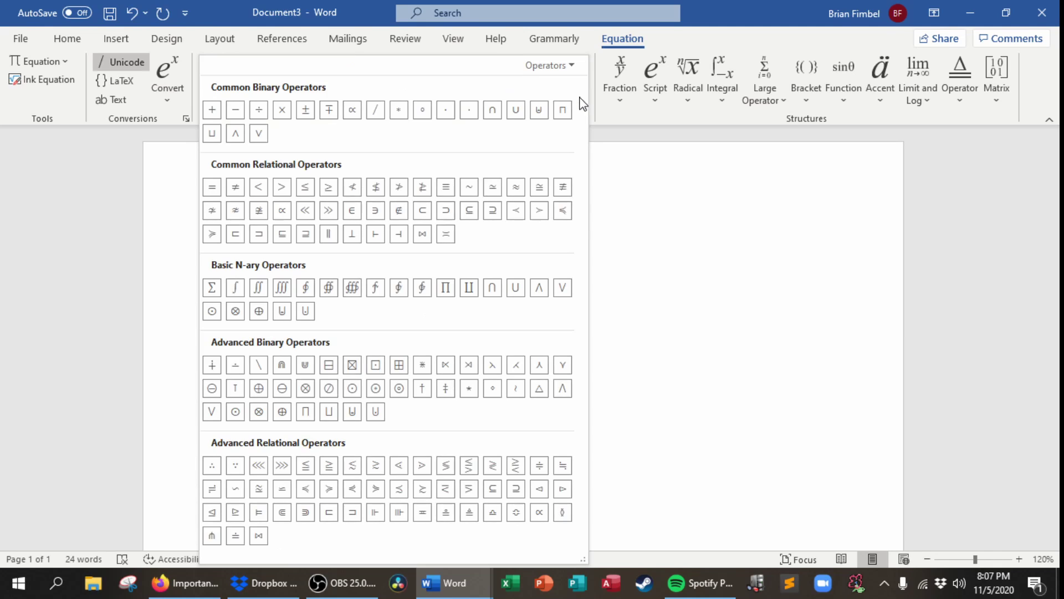
click(547, 64)
click(546, 85)
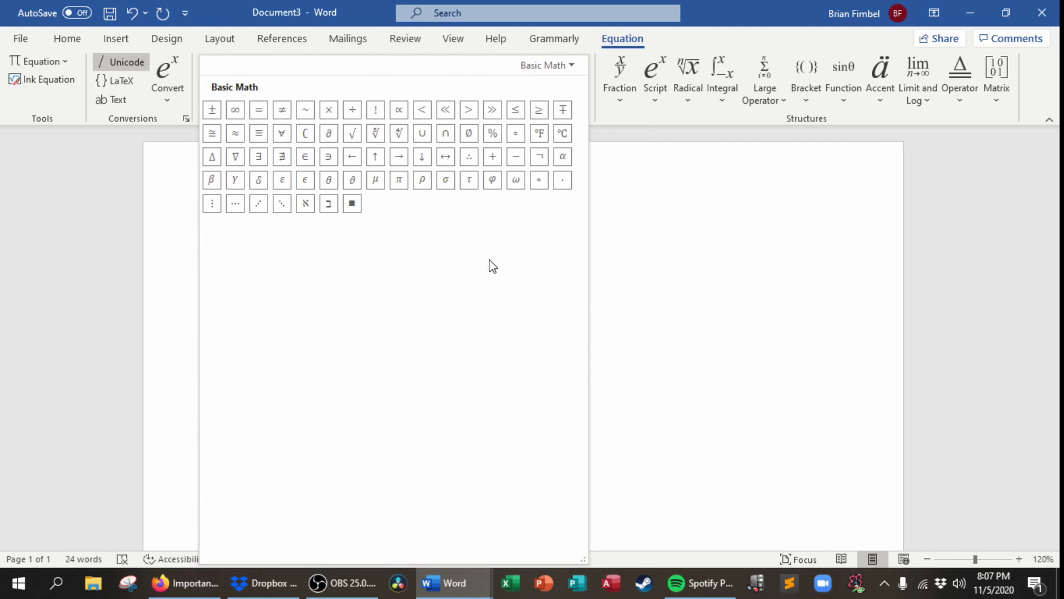
click(375, 135)
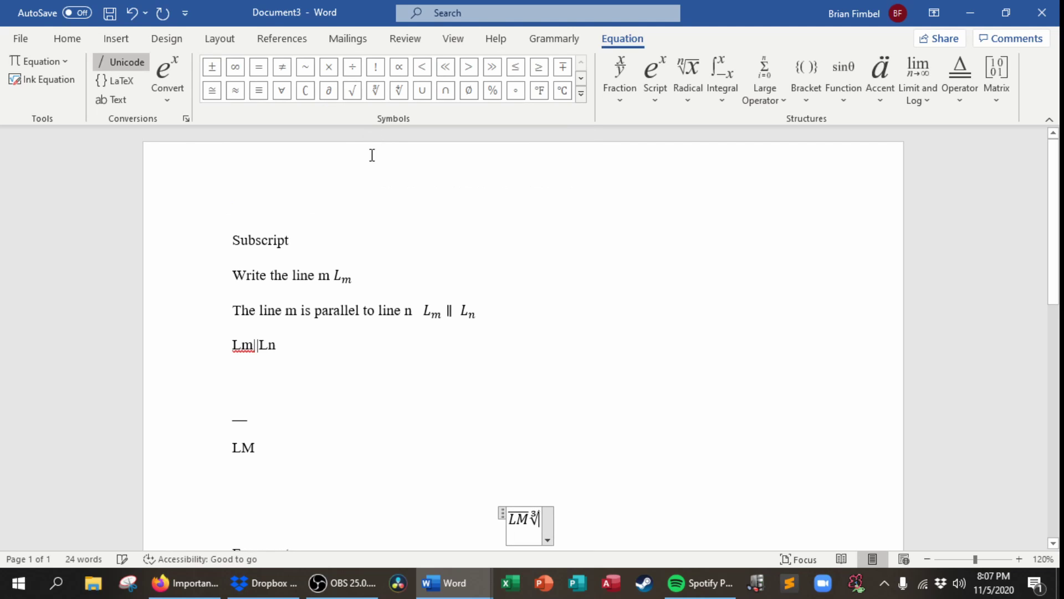
text(564964)
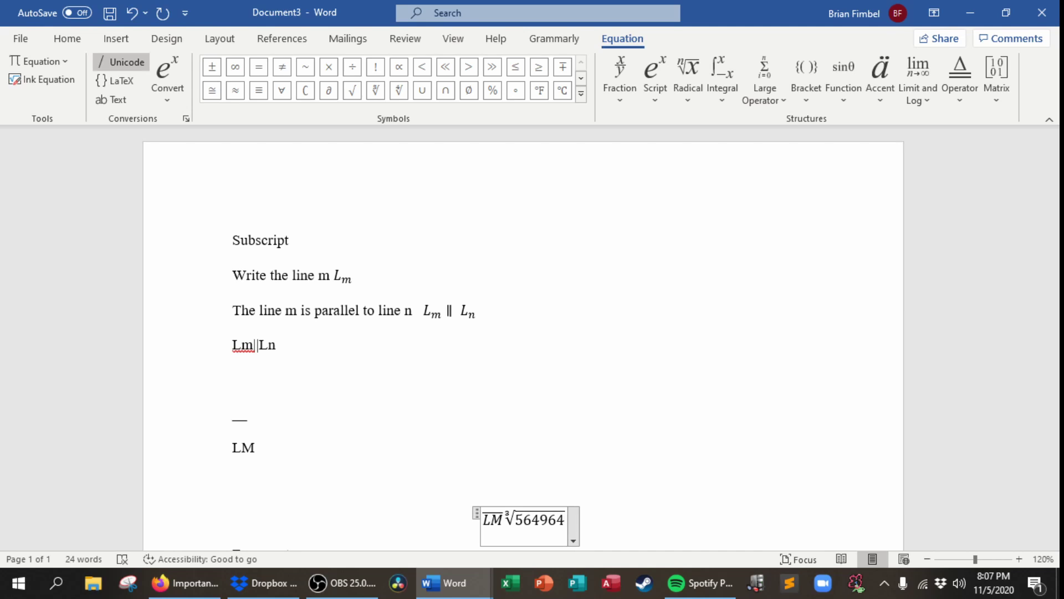
- Delete the cube root, the overlined LM and the entire Subscript section including its heading, back to the top of the page
key(BackSpace)
key(BackSpace)
key(BackSpace)
key(BackSpace)
key(BackSpace)
key(BackSpace)
key(BackSpace)
key(BackSpace)
key(BackSpace)
key(BackSpace)
key(BackSpace)
key(BackSpace)
key(BackSpace)
key(BackSpace)
key(BackSpace)
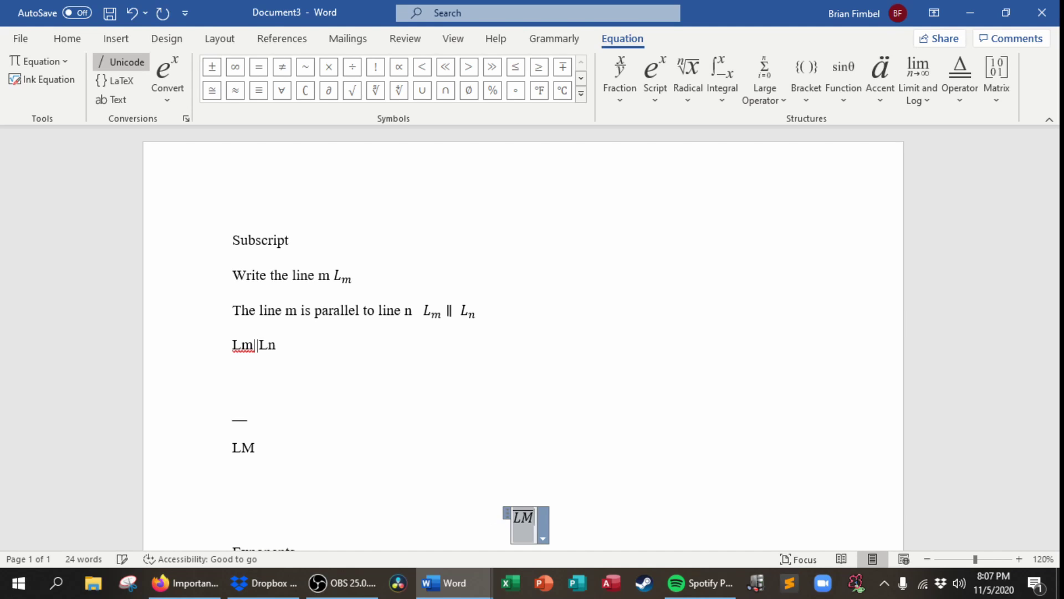
key(BackSpace)
key(BackSpace)
key(BackSpace)
key(BackSpace)
key(BackSpace)
key(BackSpace)
key(BackSpace)
key(BackSpace)
key(BackSpace)
key(BackSpace)
key(BackSpace)
key(BackSpace)
key(BackSpace)
key(BackSpace)
key(BackSpace)
key(BackSpace)
key(BackSpace)
key(BackSpace)
key(BackSpace)
key(BackSpace)
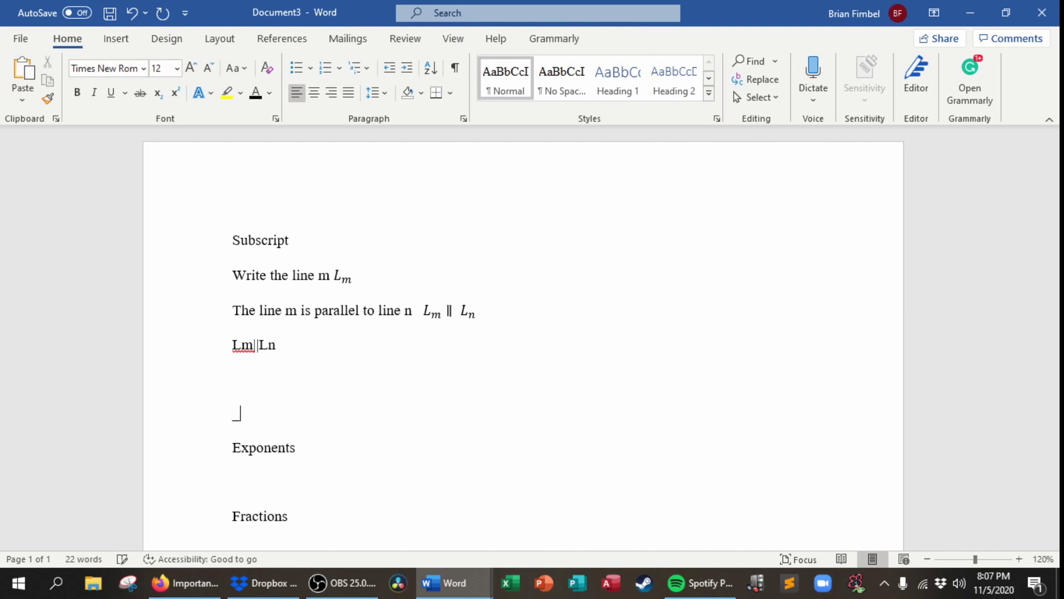
key(BackSpace)
key(BackSpace)
key(BackSpace)
key(BackSpace)
key(BackSpace)
key(BackSpace)
key(BackSpace)
key(BackSpace)
key(BackSpace)
key(BackSpace)
key(BackSpace)
key(BackSpace)
key(BackSpace)
key(BackSpace)
key(BackSpace)
key(BackSpace)
key(BackSpace)
key(BackSpace)
key(BackSpace)
key(BackSpace)
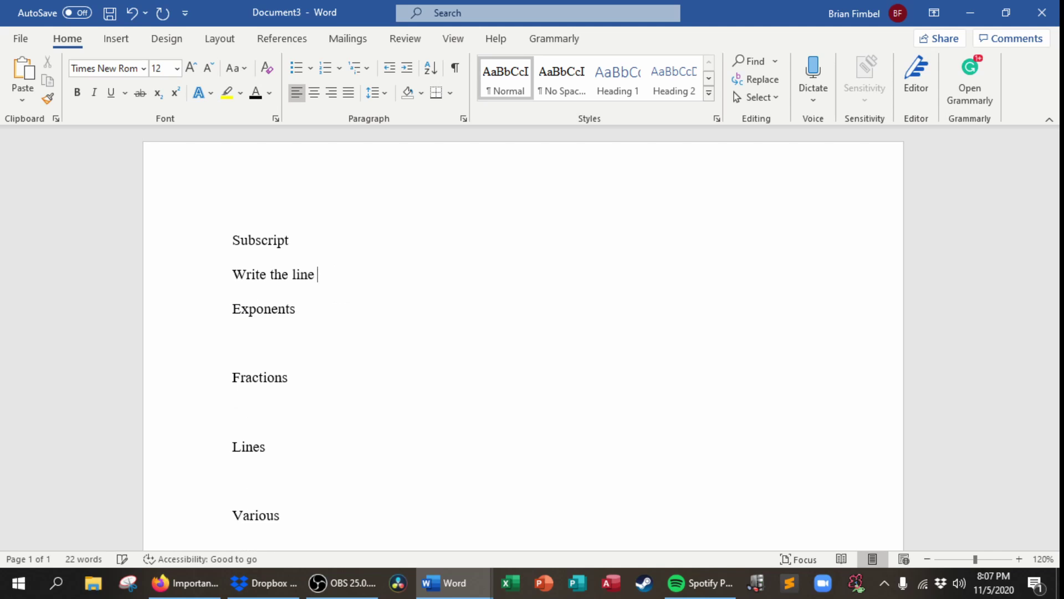
- Insert a new equation on the blank line under Exponents and write x squared using caret notation
key(Down)
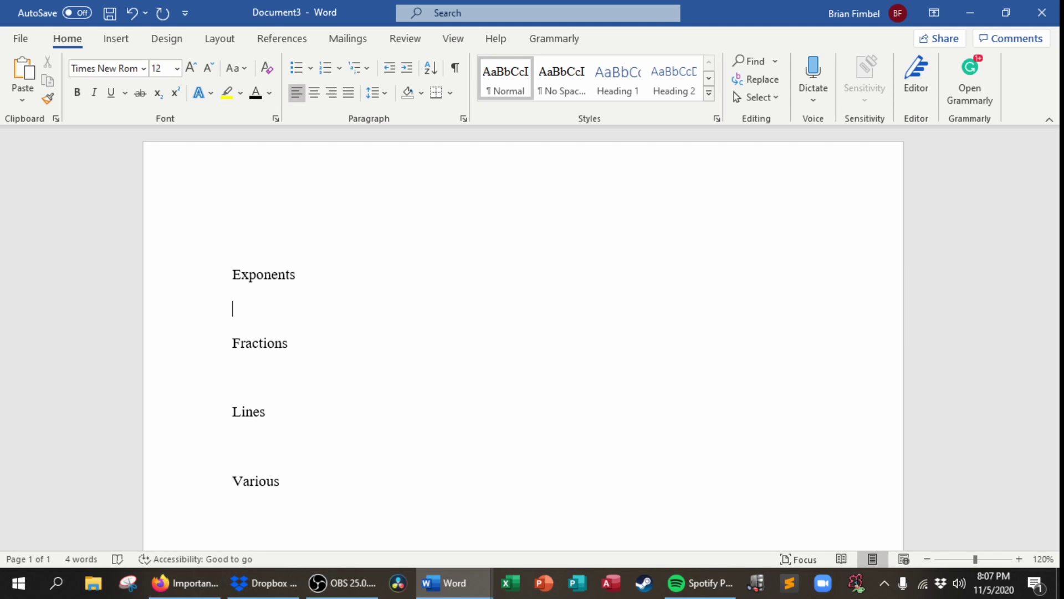
key(alt+equal)
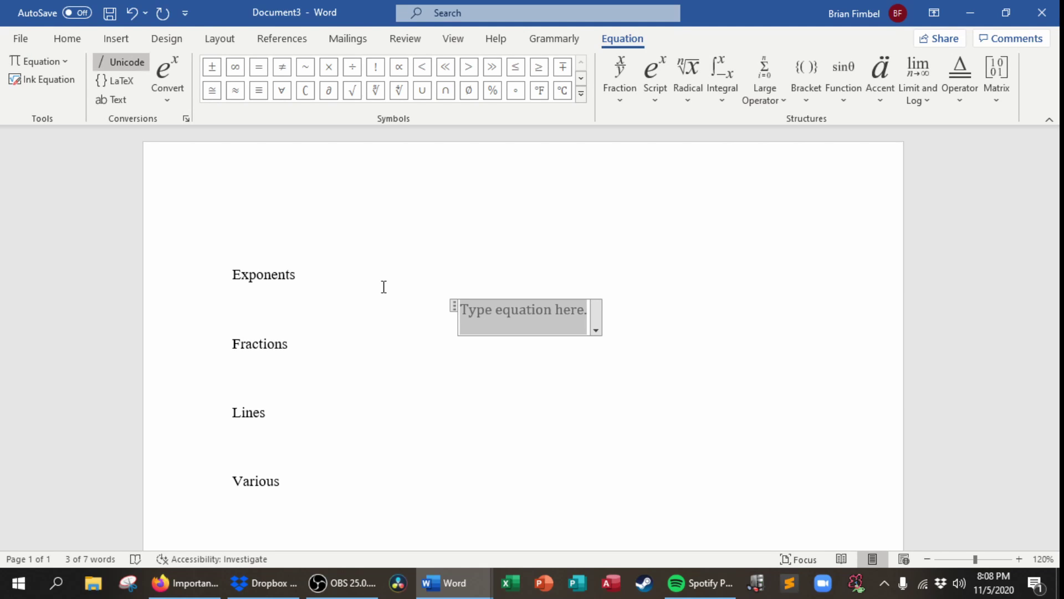
text(x)
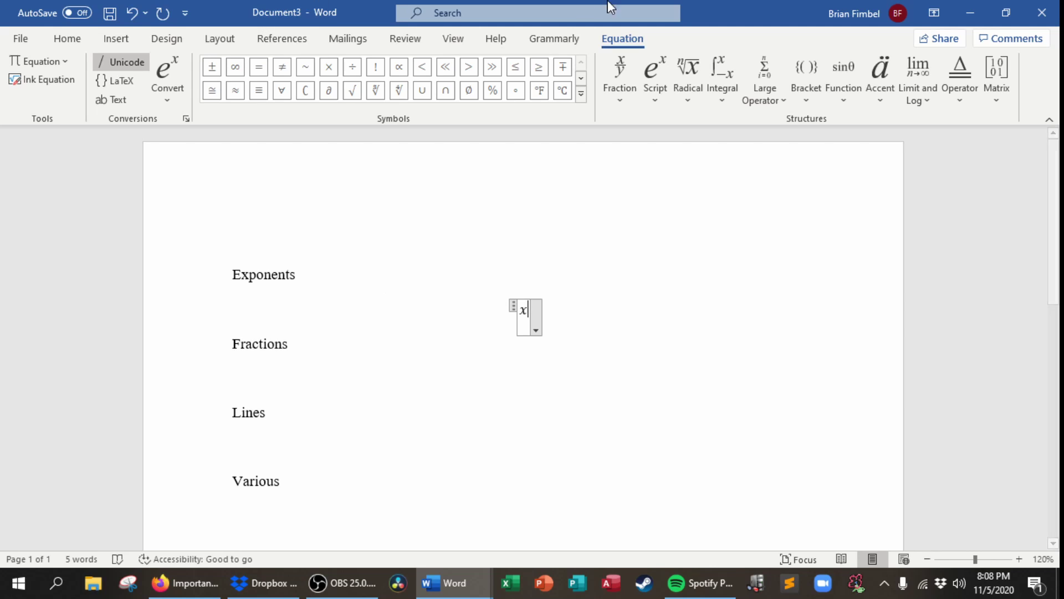
click(654, 77)
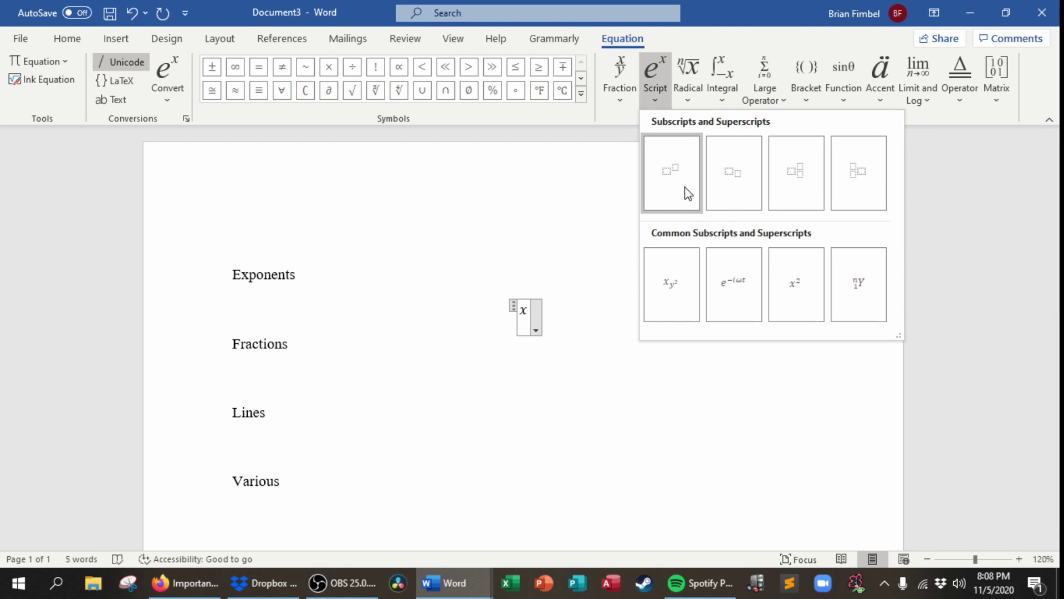
click(521, 311)
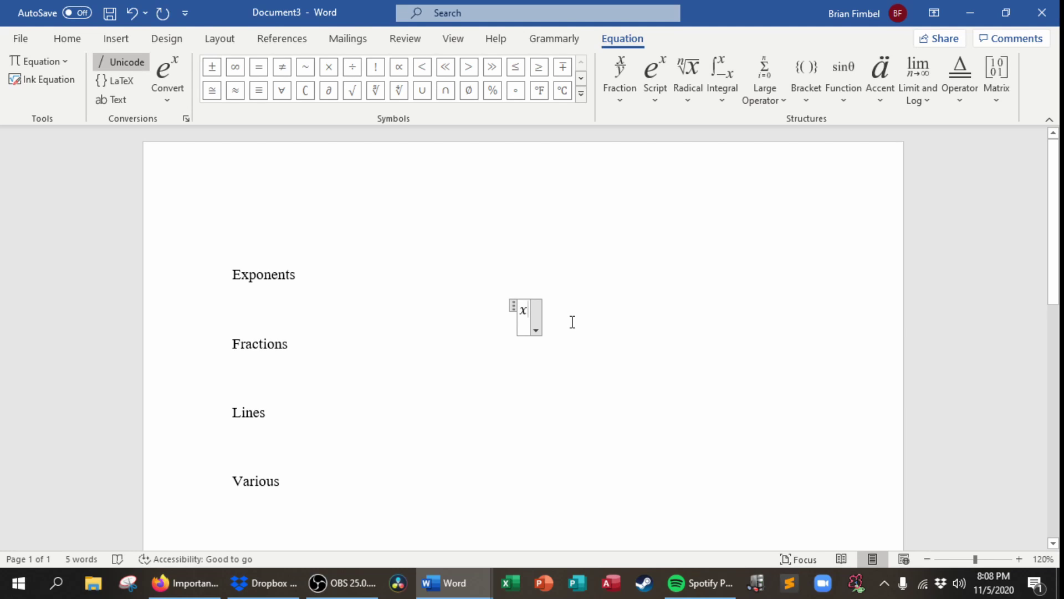
text(^)
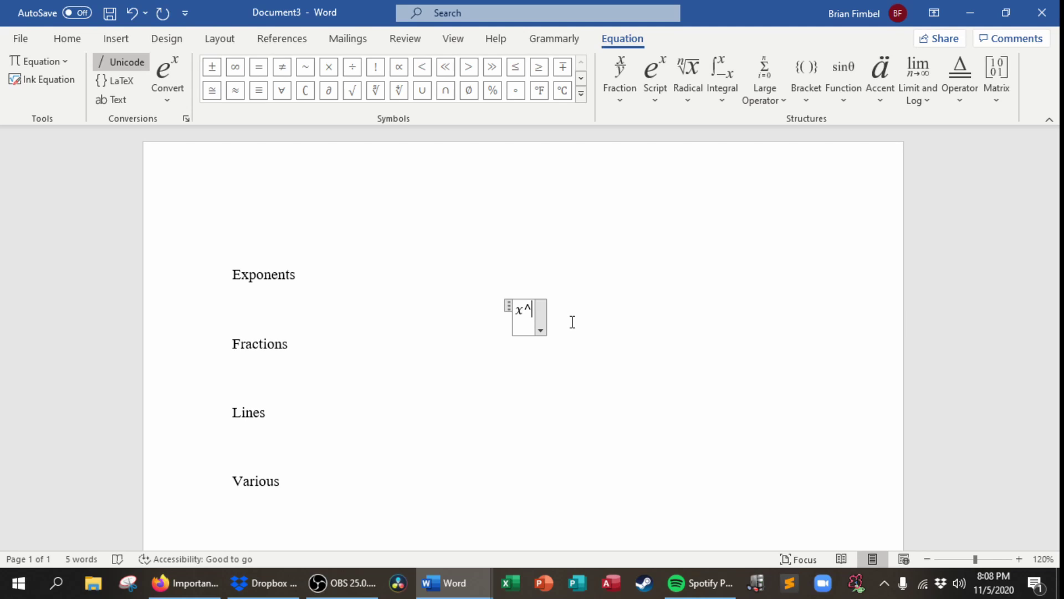
text(2)
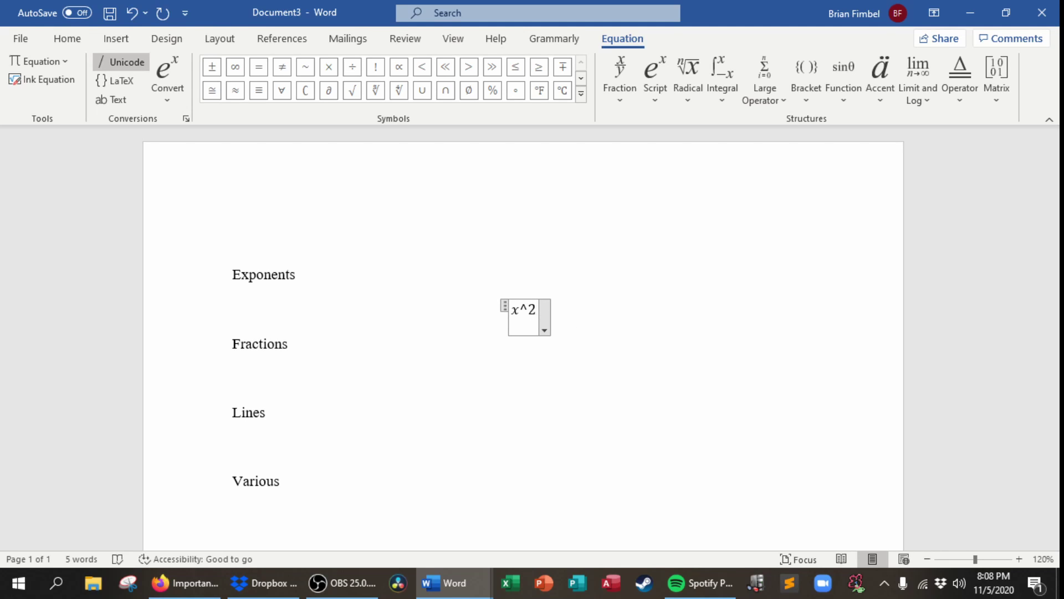
key(space)
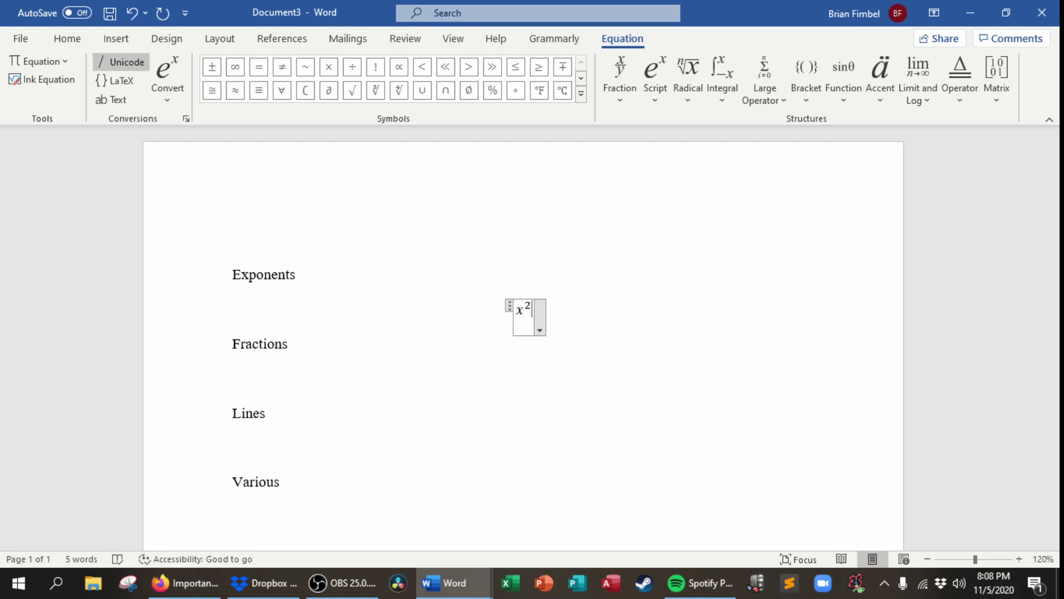
- Extend the equation after x squared with b to the power 36 and y to the power b+3, separated by commas
text(,    b^36)
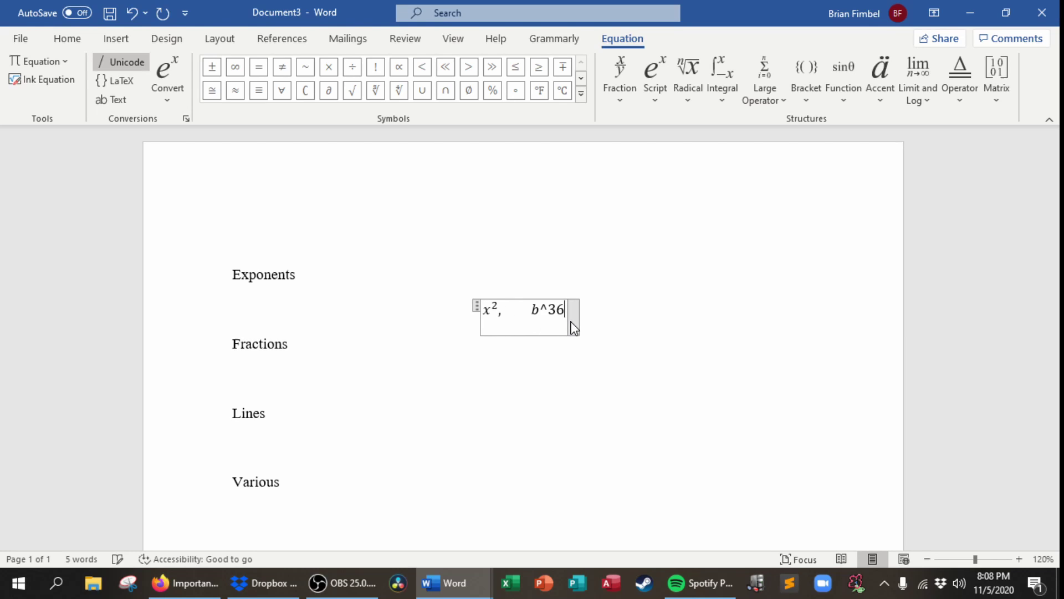
key(space)
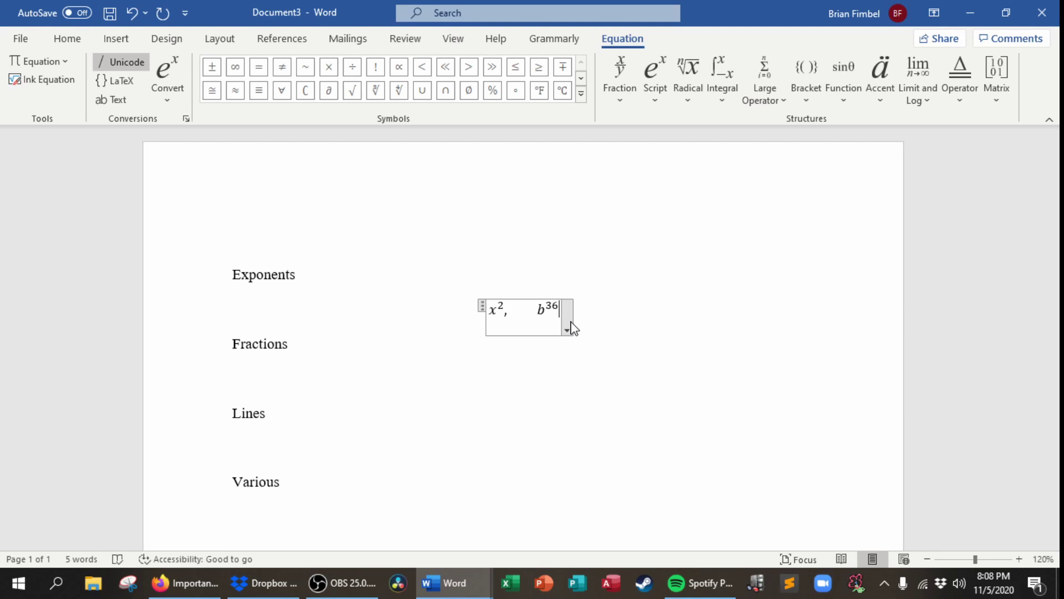
text(, y)
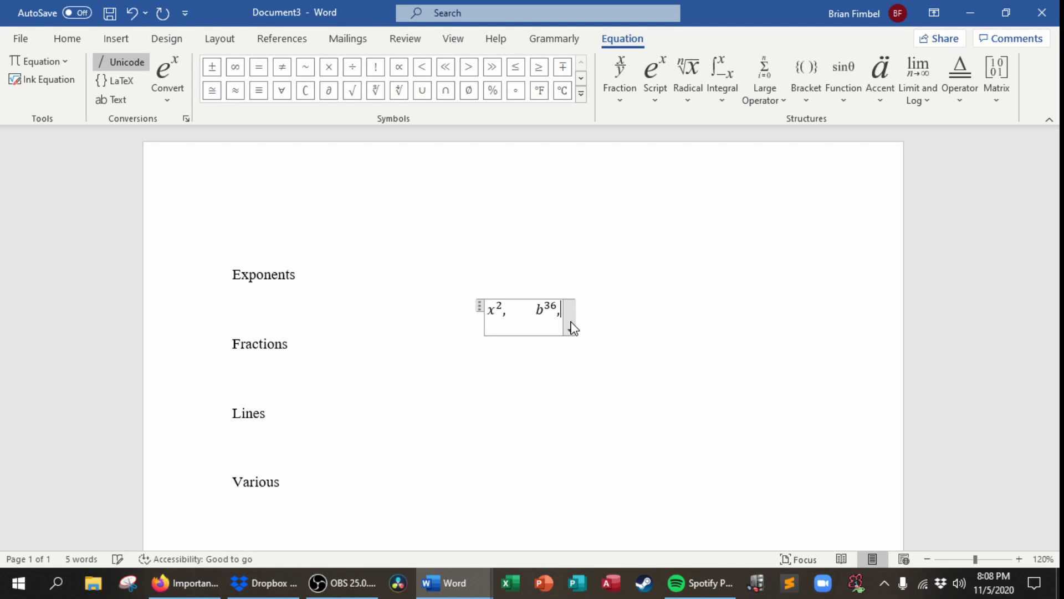
text(^)
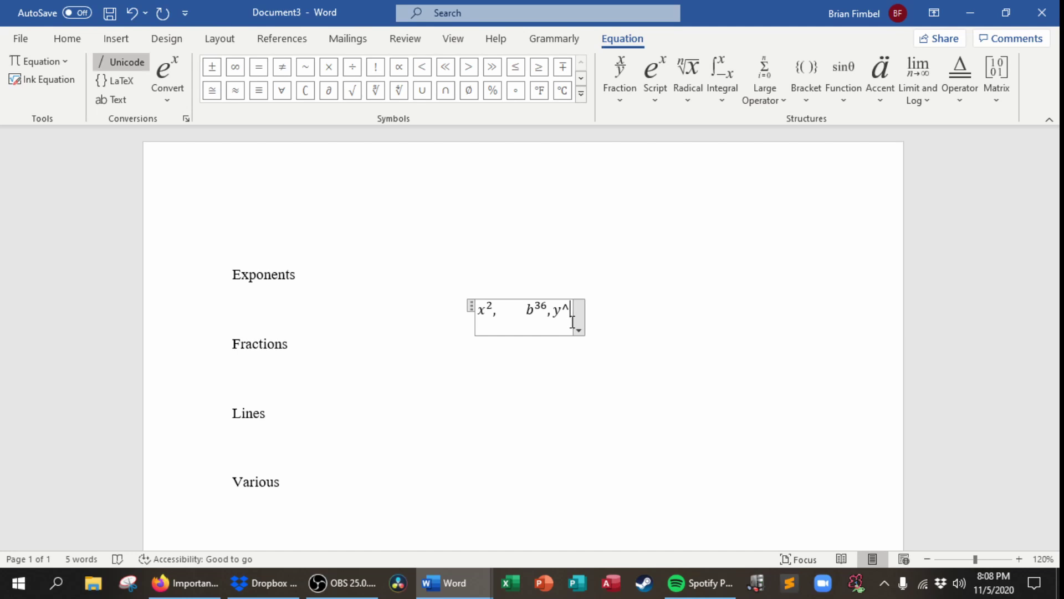
text(b+)
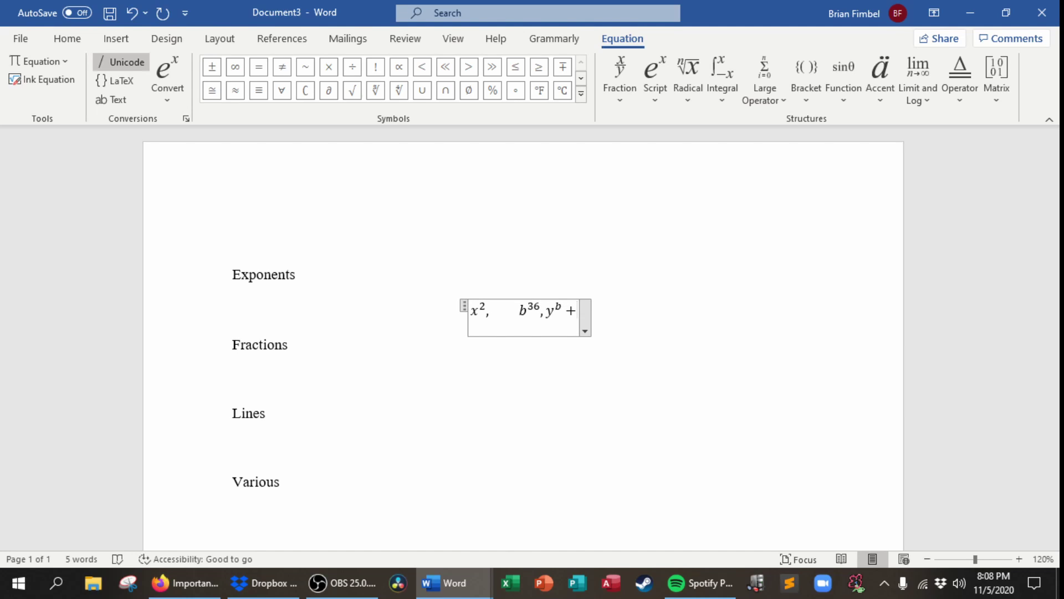
key(BackSpace)
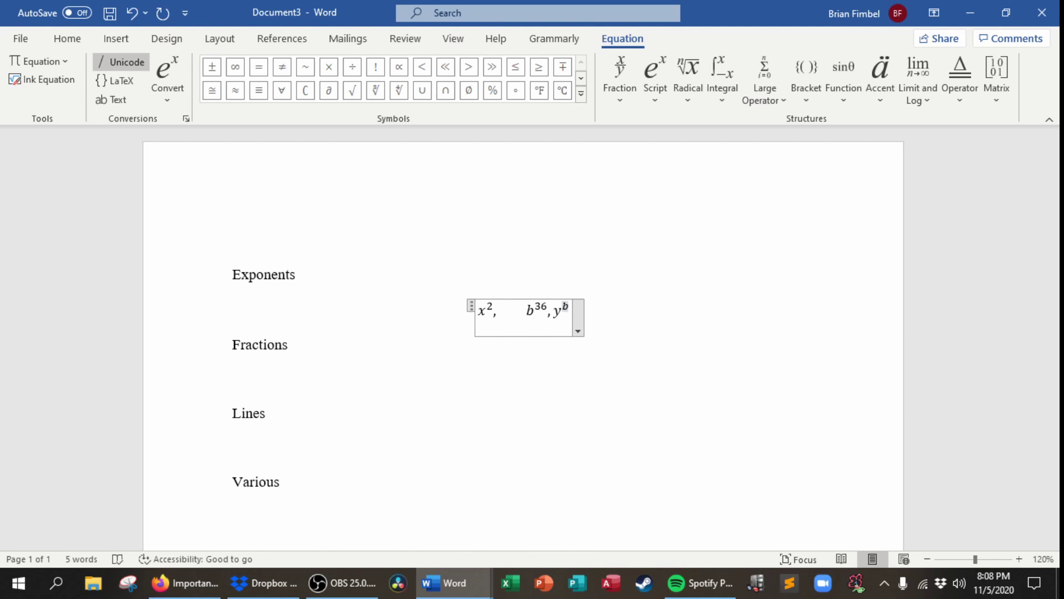
text(+3)
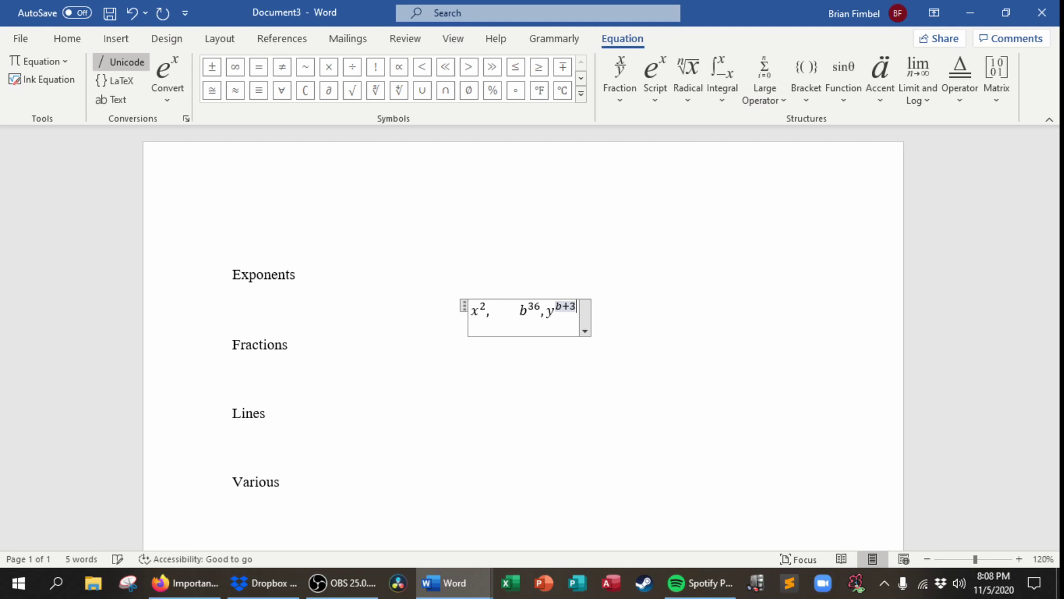
key(Right)
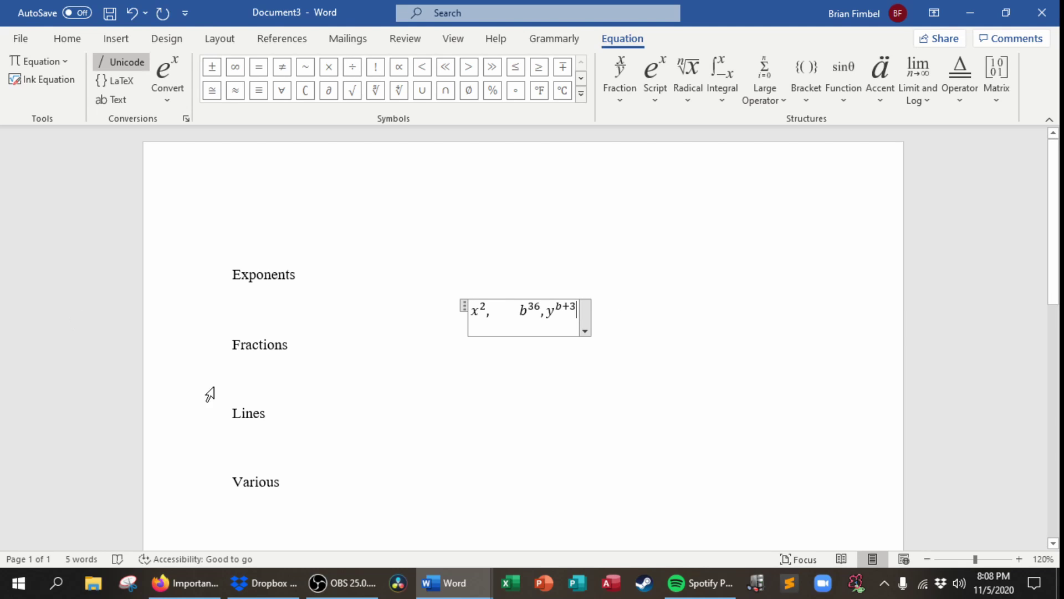
- On the blank line under Fractions, insert an equation with a stacked fraction of x over c^5, and leave the equation
click(259, 376)
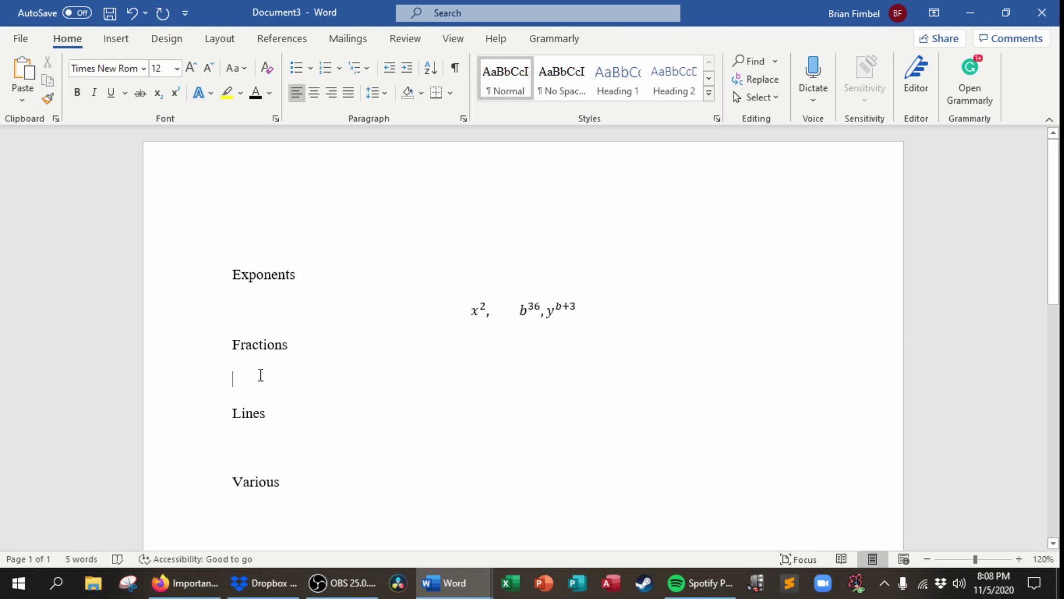
key(alt+equal)
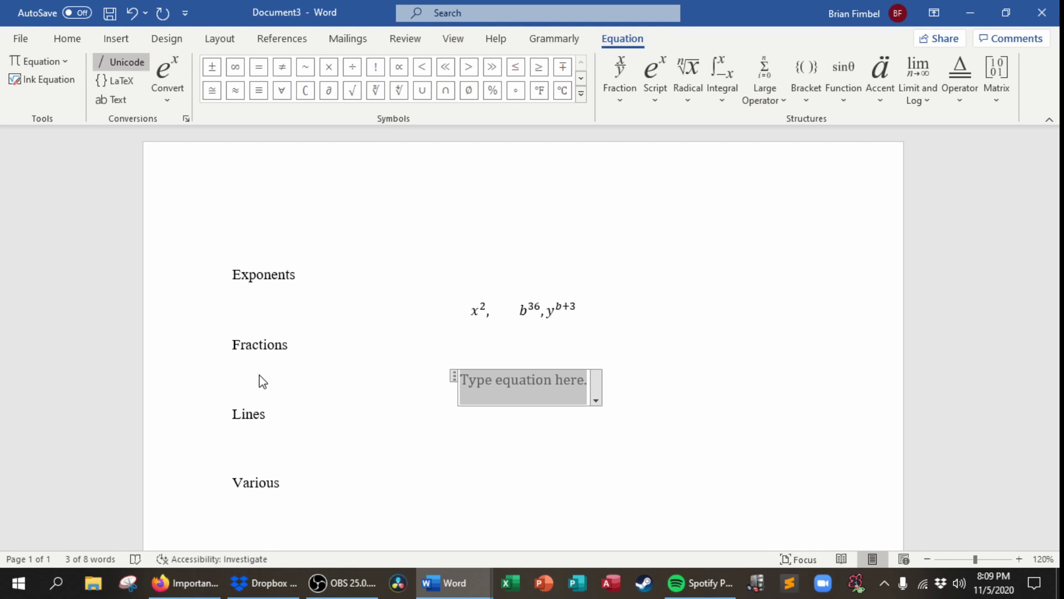
text(/)
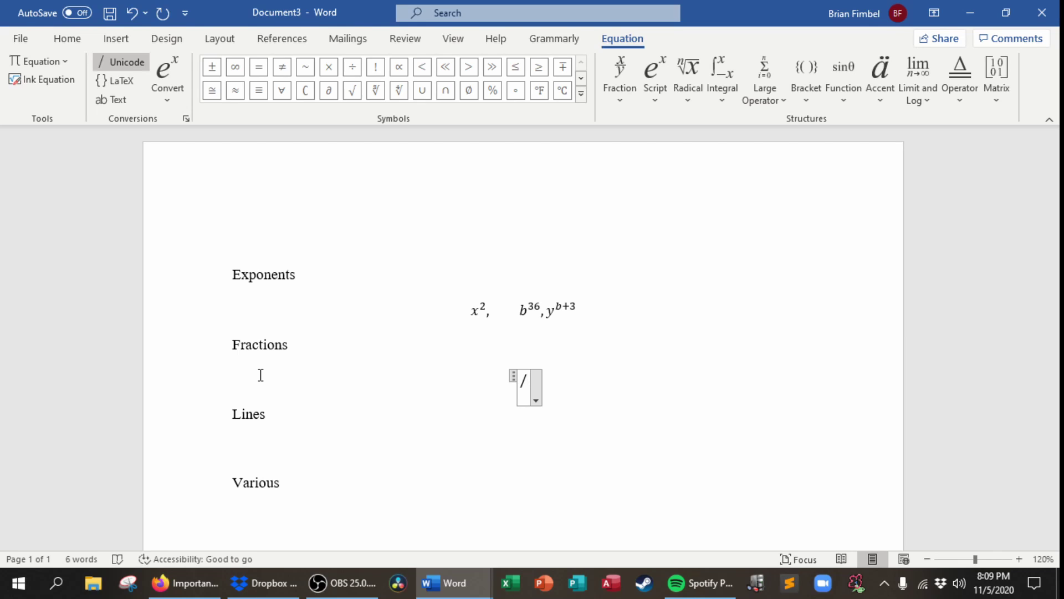
key(space)
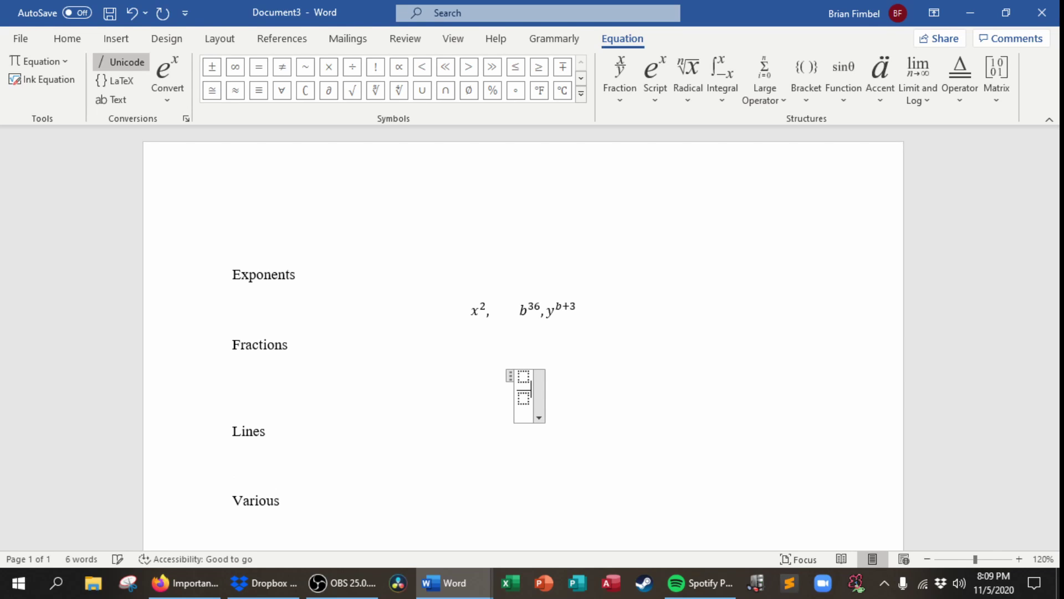
key(Left)
key(Left)
text(x)
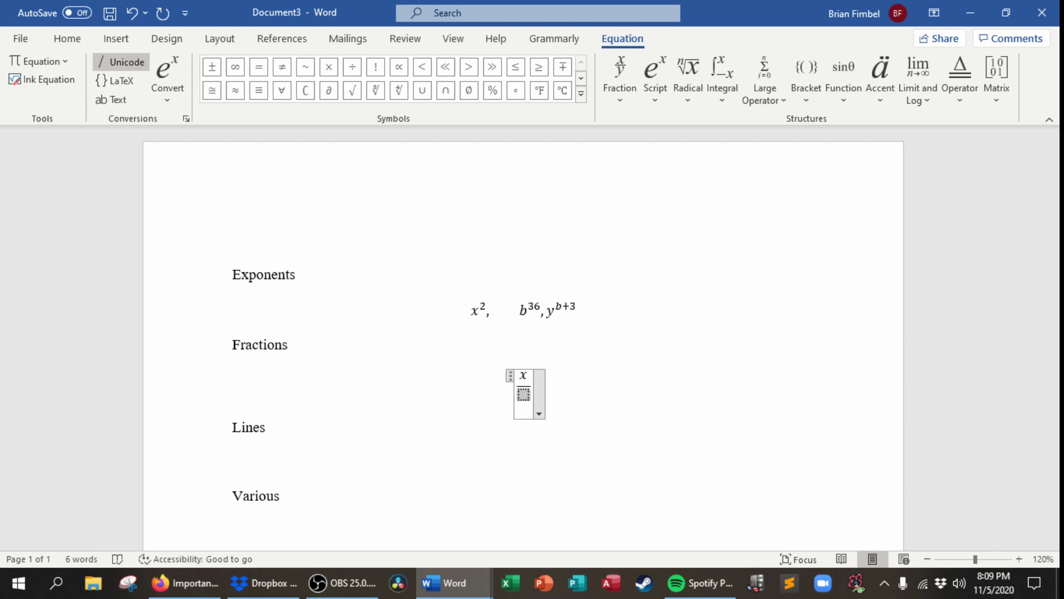
text(c^5)
key(Right)
key(Right)
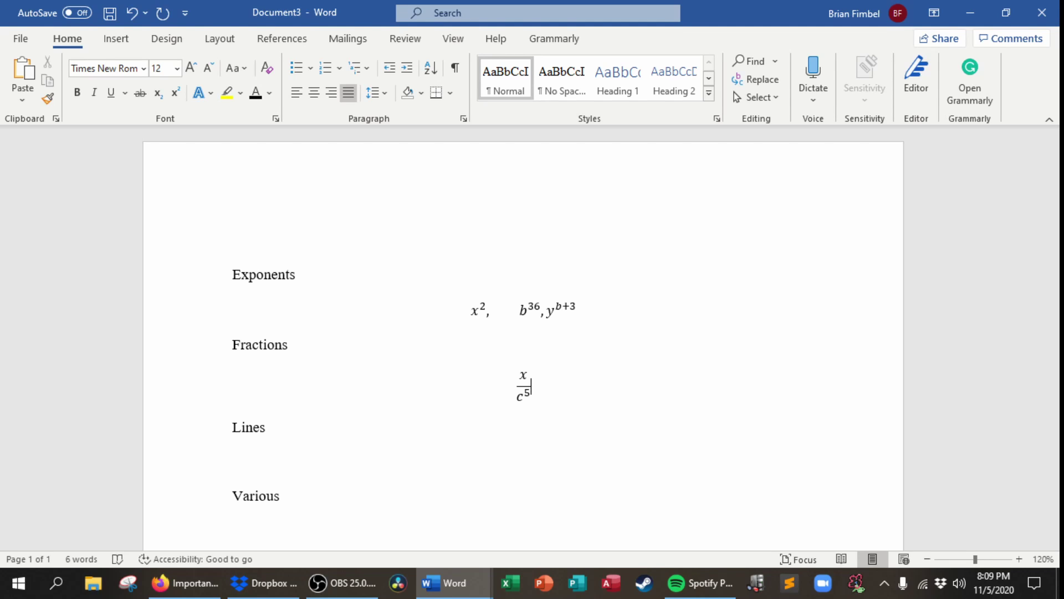
- On the blank line under Lines, insert an equation with CD beneath a rightwards arrow accent, and leave the equation
key(Down)
key(Down)
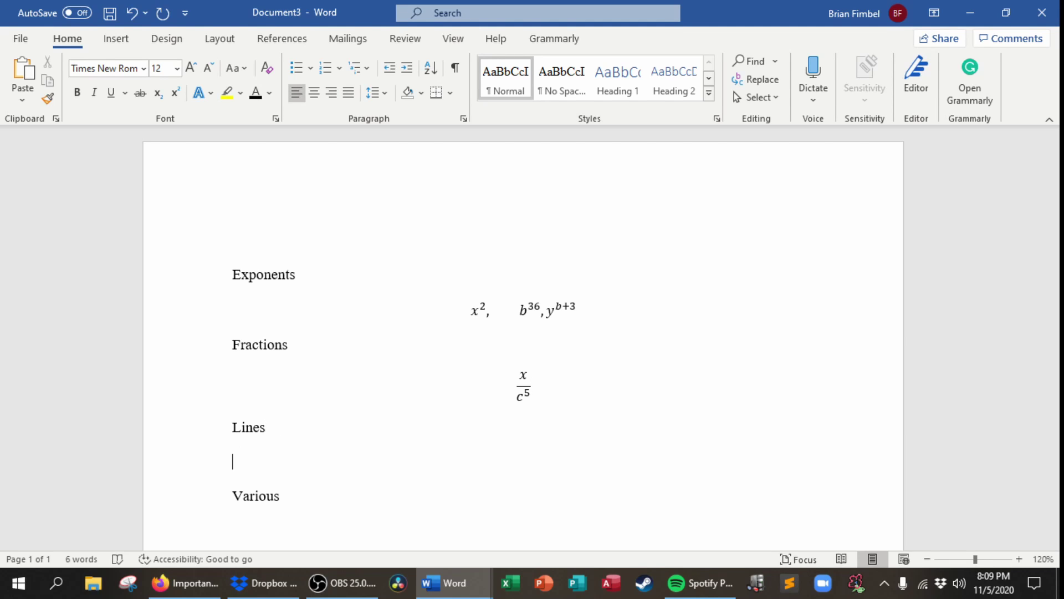
key(alt+equal)
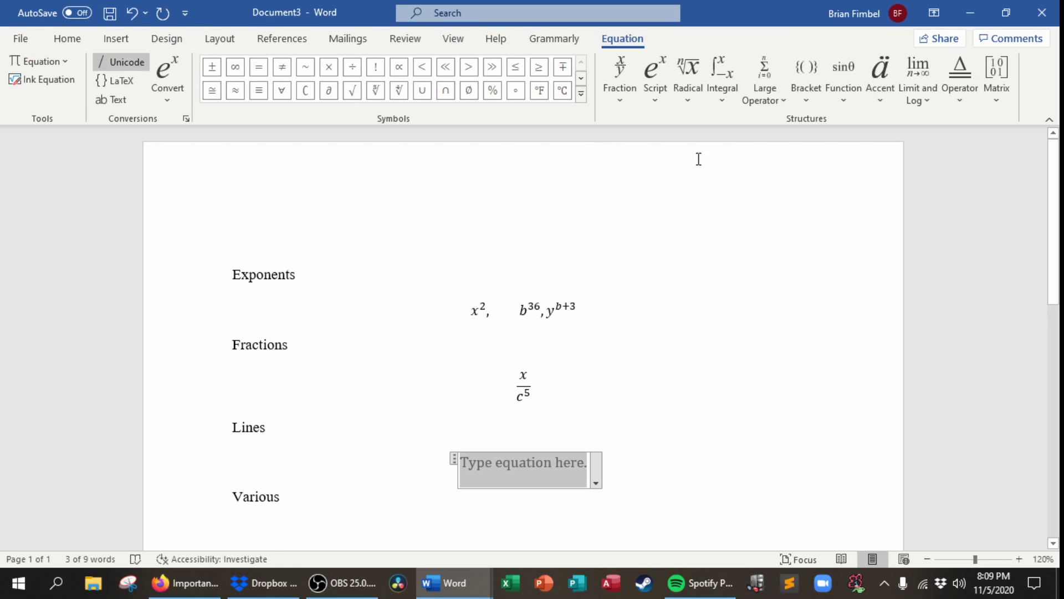
click(915, 82)
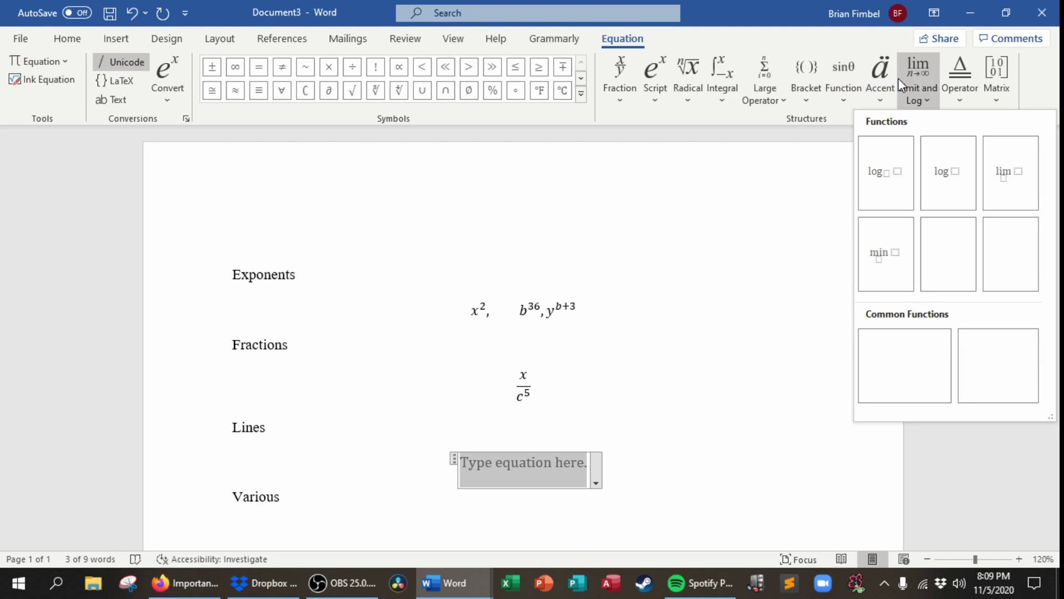
click(883, 79)
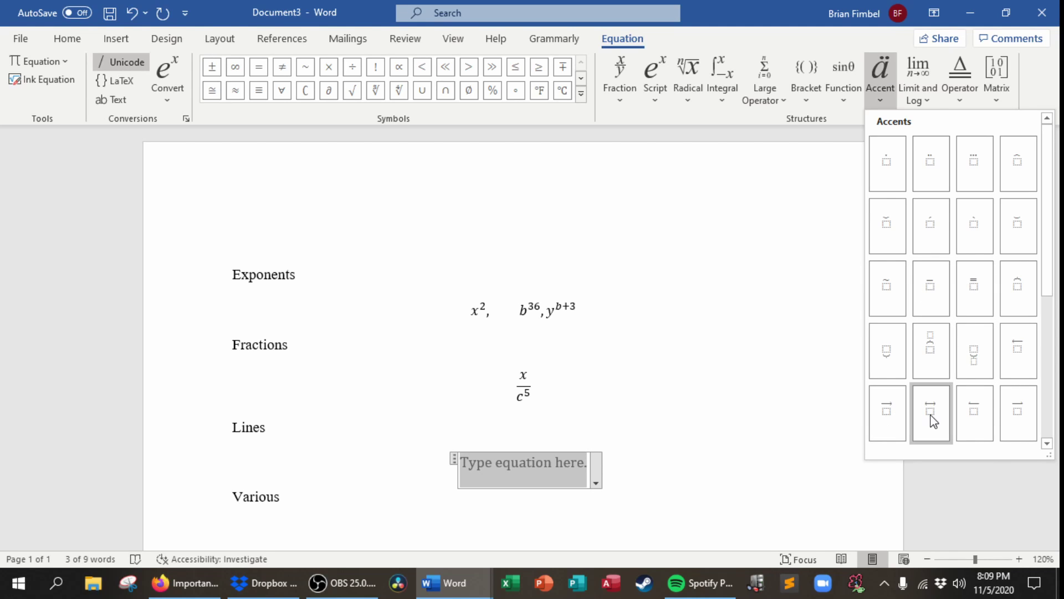
click(746, 440)
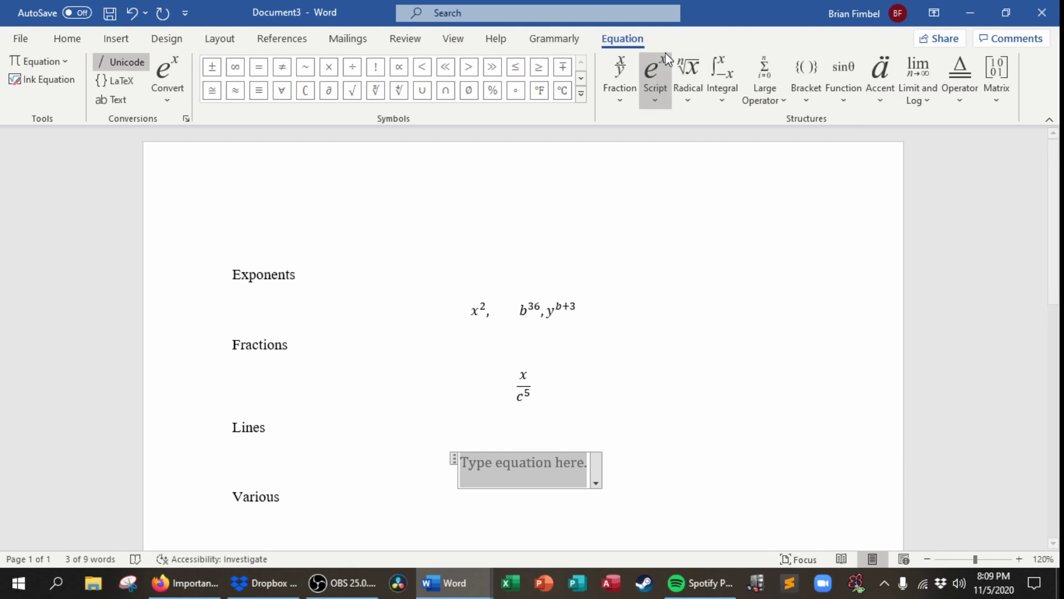
click(655, 76)
click(881, 75)
click(887, 413)
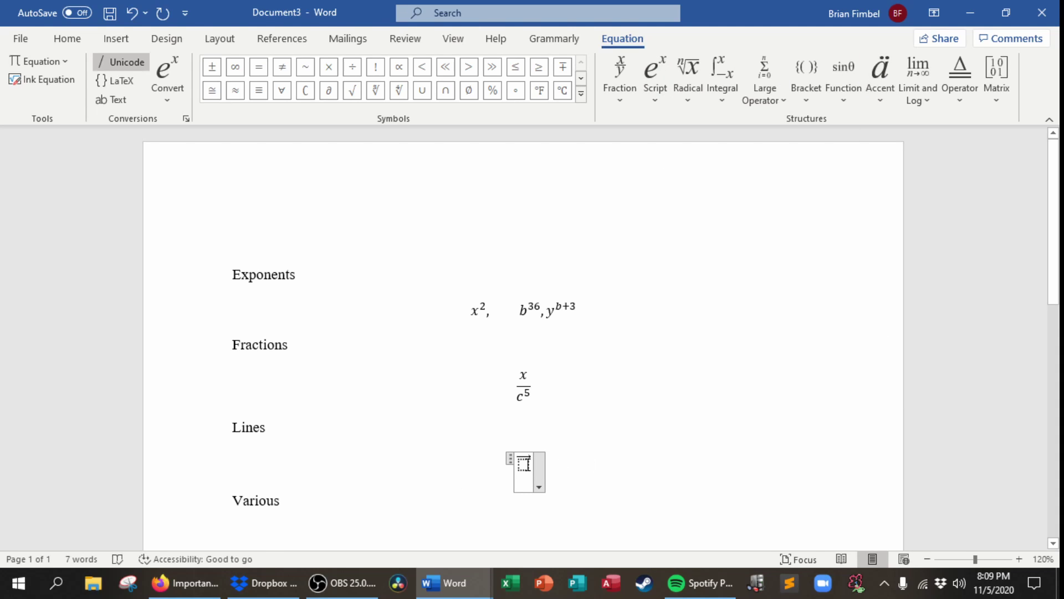
text(CD)
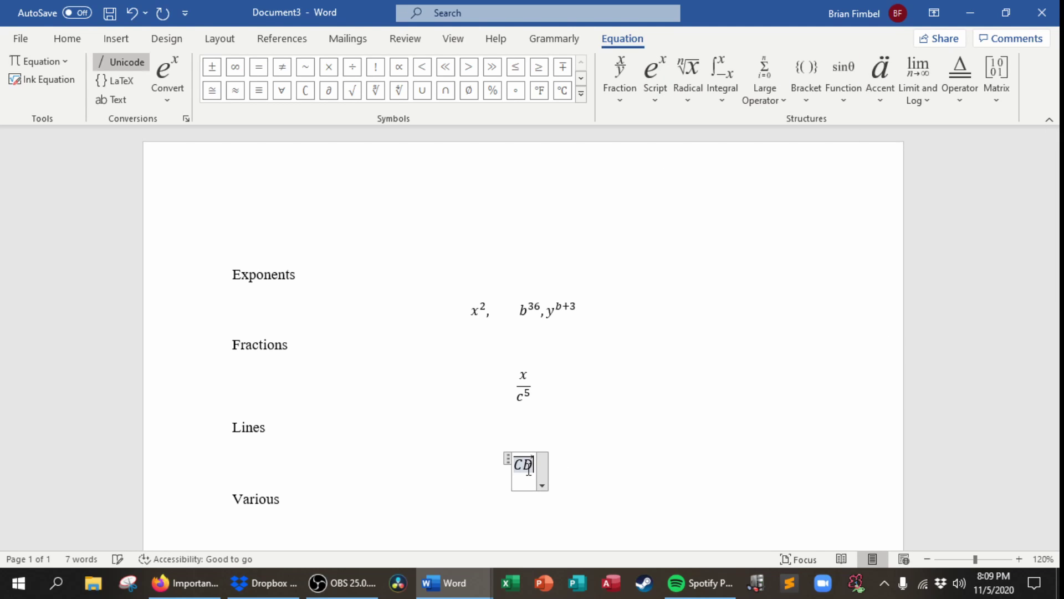
key(Down)
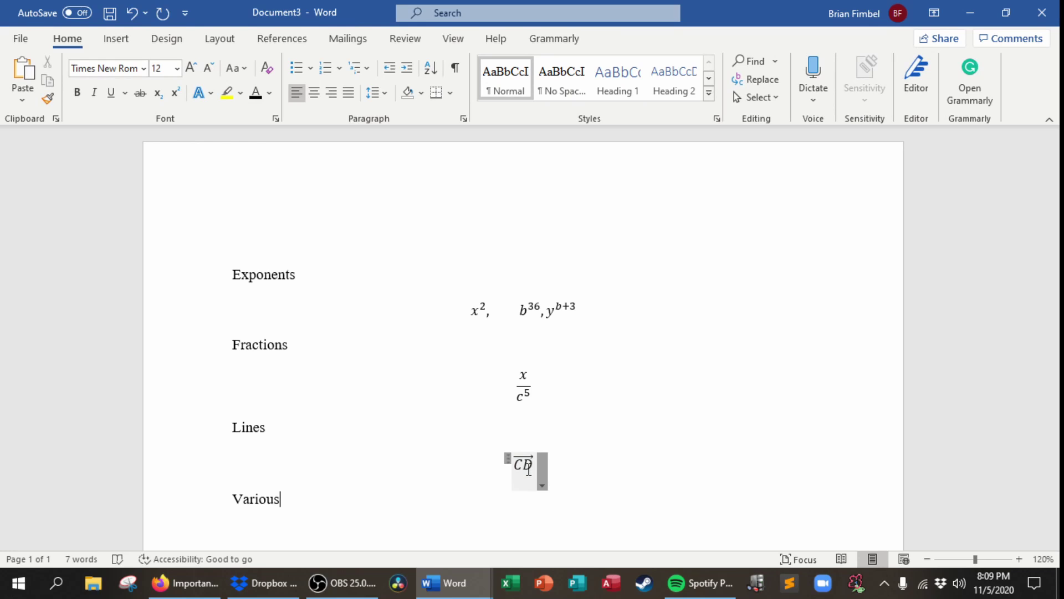